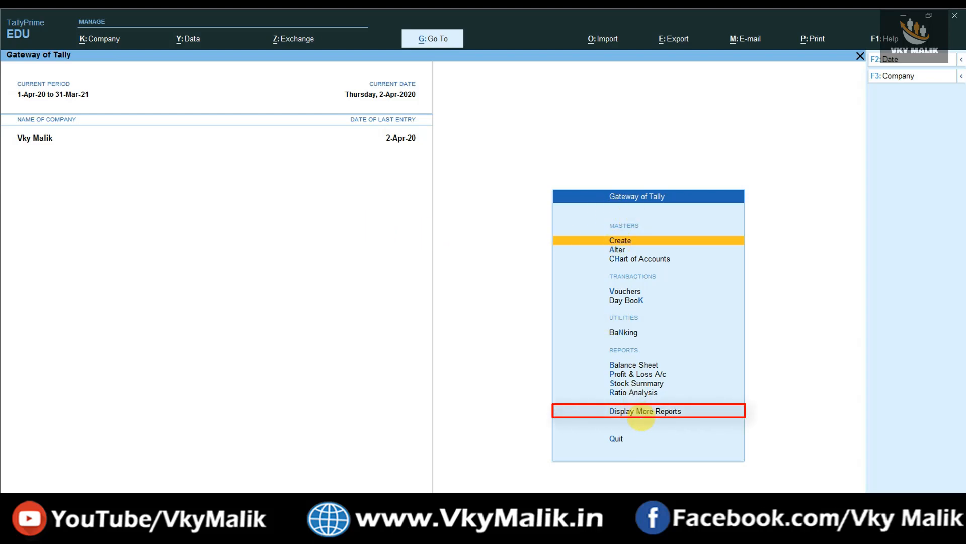
Browse through Display More Reports and Statements of Accounts to the Receivables and Payables entries under Outstandings
left_click(643, 410)
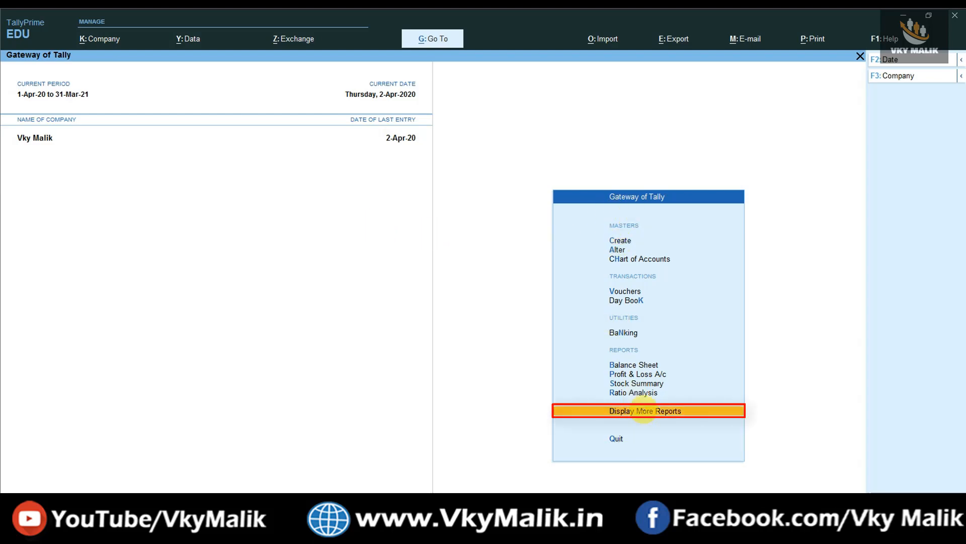
key("Return")
key("Down")
key("Down")
key("Down")
key("Down")
key("Down")
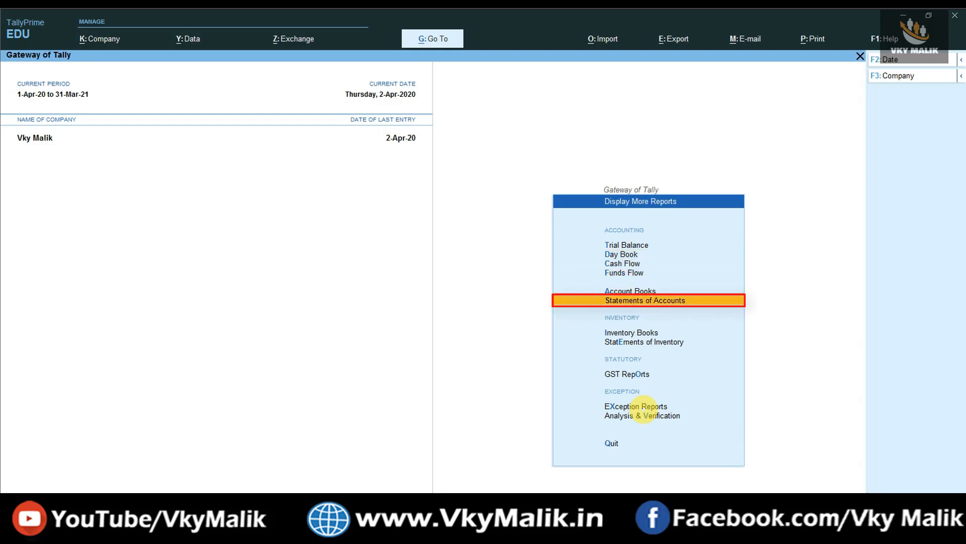
key("Return")
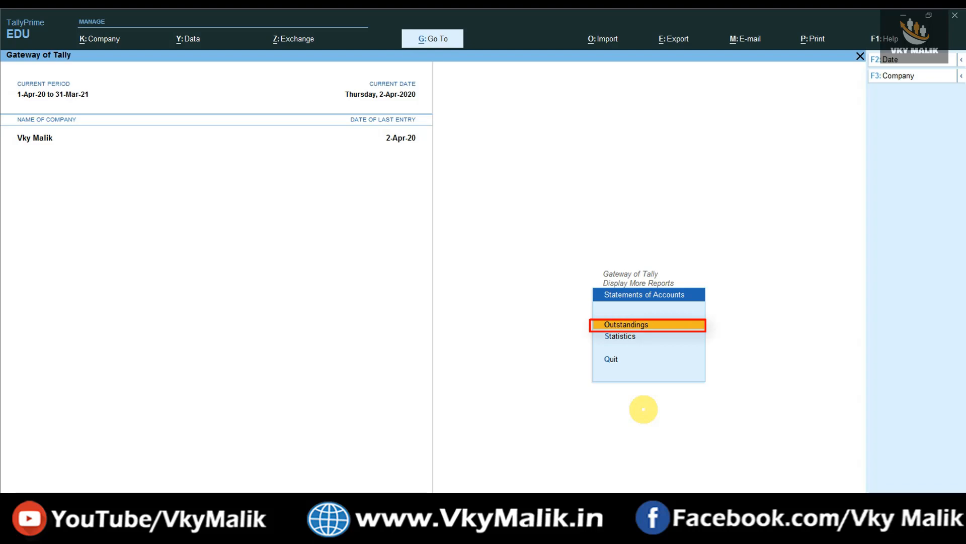
key("Return")
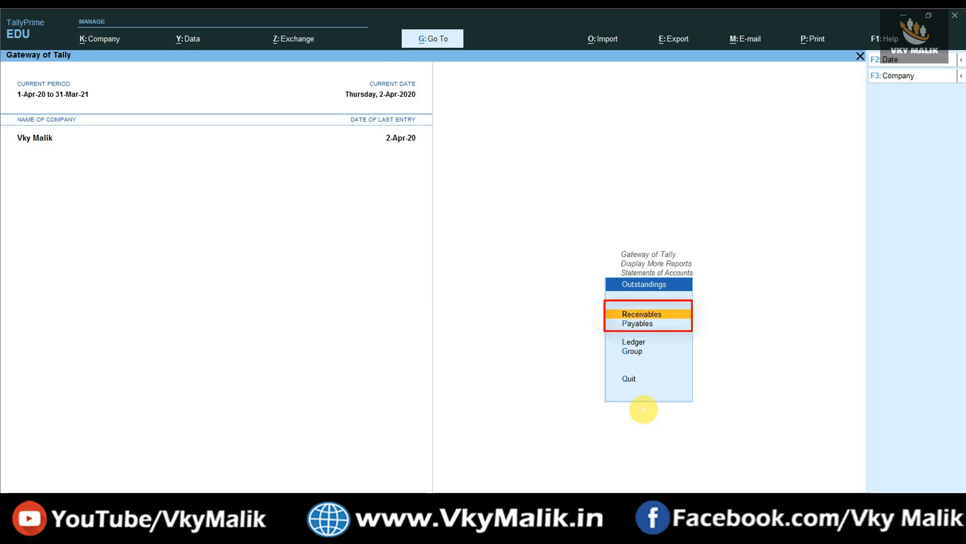
key("Down")
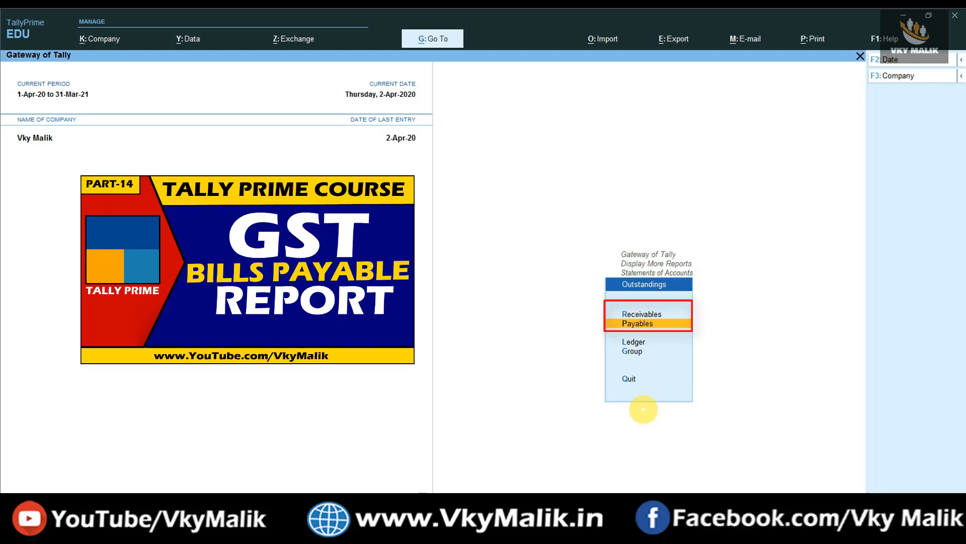
key("Up")
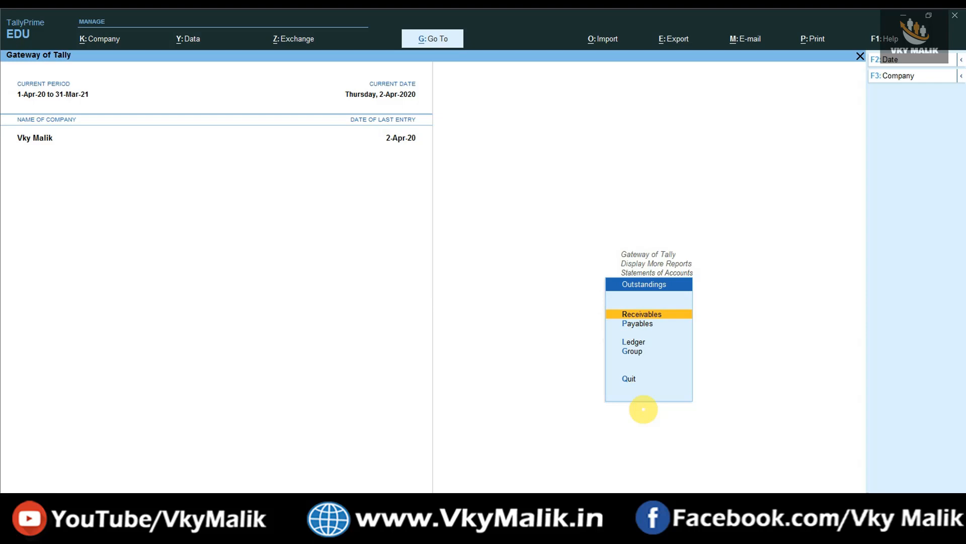
Leave the Outstandings reports and return to the Gateway of Tally
key("Escape")
key("Escape")
key("Escape")
key("Escape")
key("Escape")
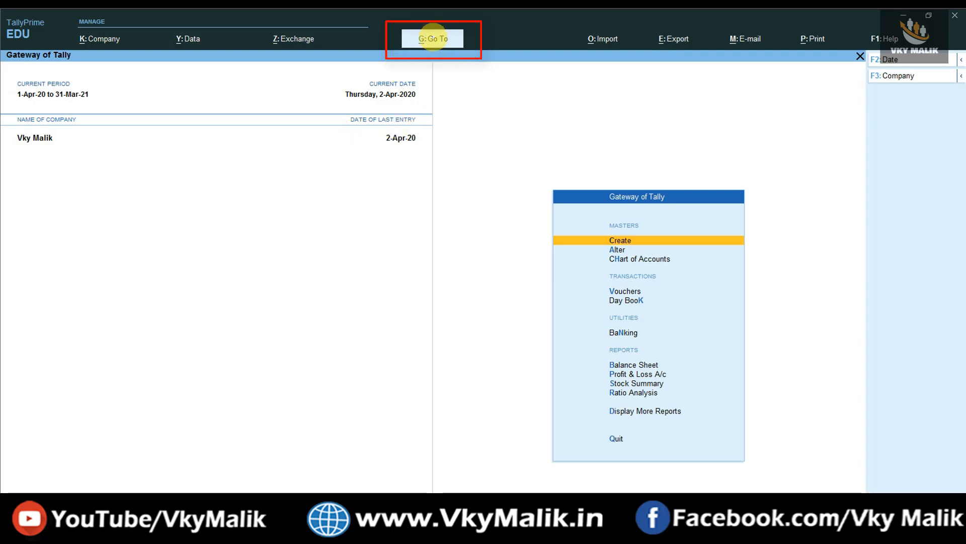
Find the Bills Receivable report with Go To, searching for "Bills Re", and open it
left_click(433, 37)
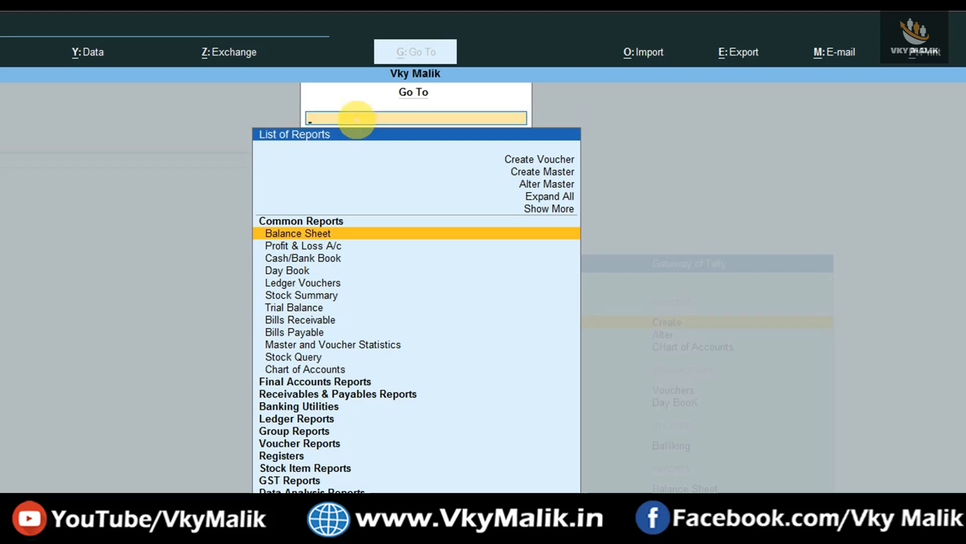
type("Bills Re")
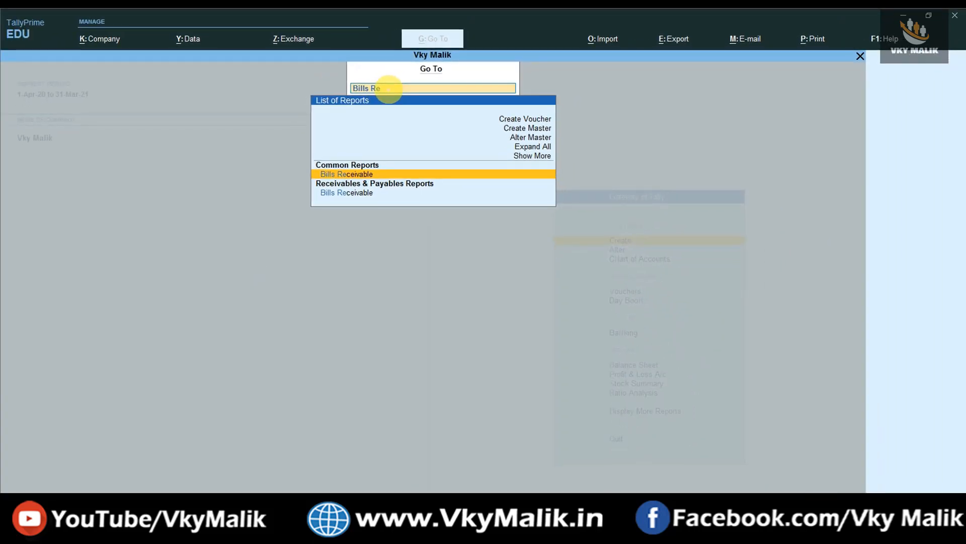
key("Return")
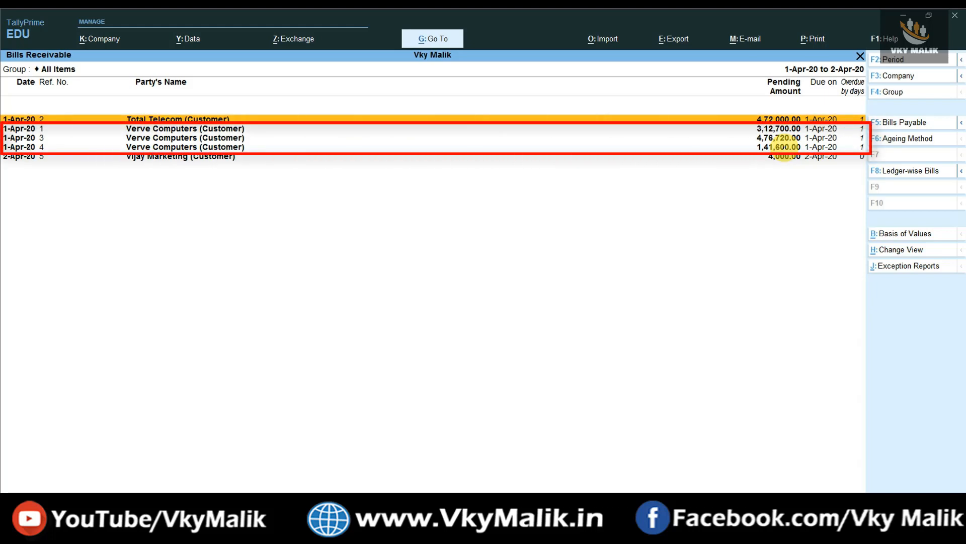
Go through the pending bills of Verve Computers and Vijay Marketing in the Bills Receivable report
key("Down")
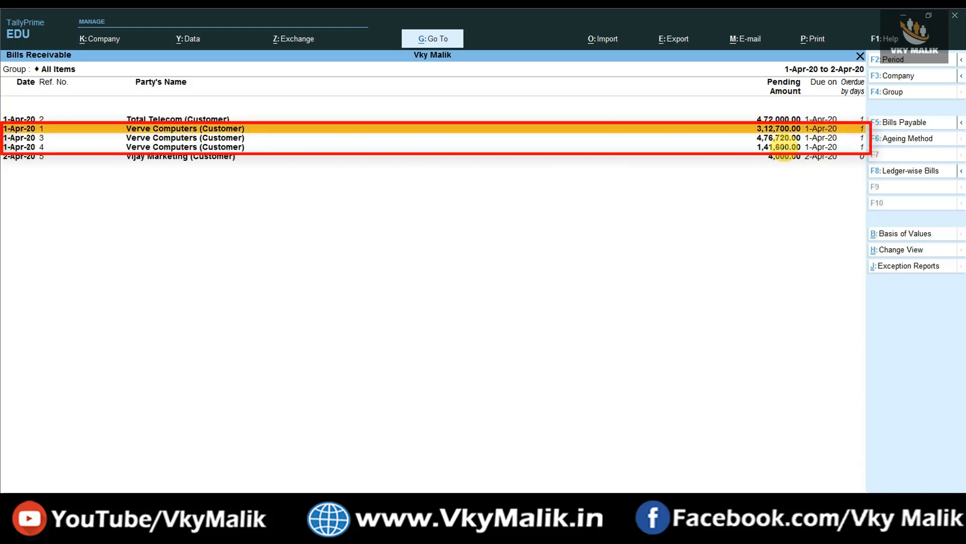
key("Down")
key("Down")
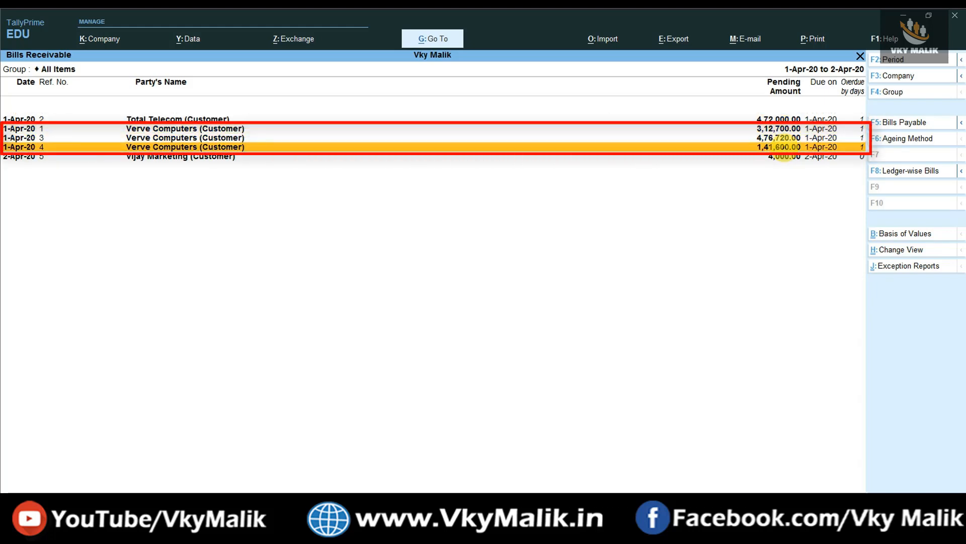
key("Down")
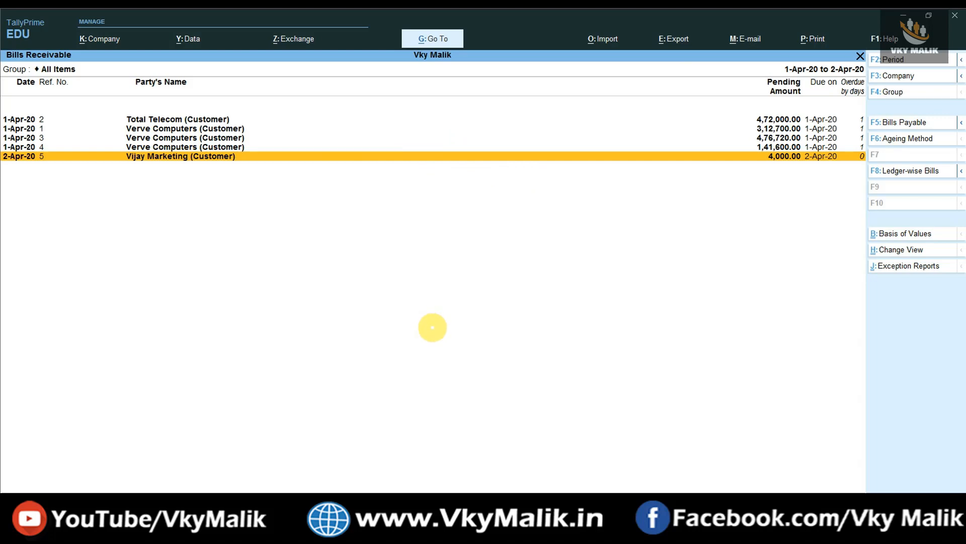
Expand the report to show voucher and item details, and examine the items of the Total Telecom bill
key("alt+F5")
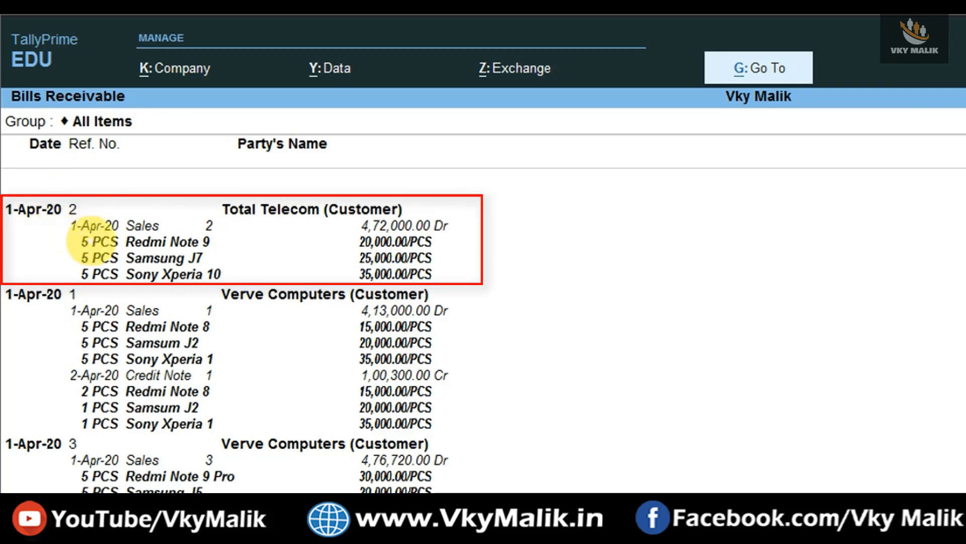
left_click(93, 242)
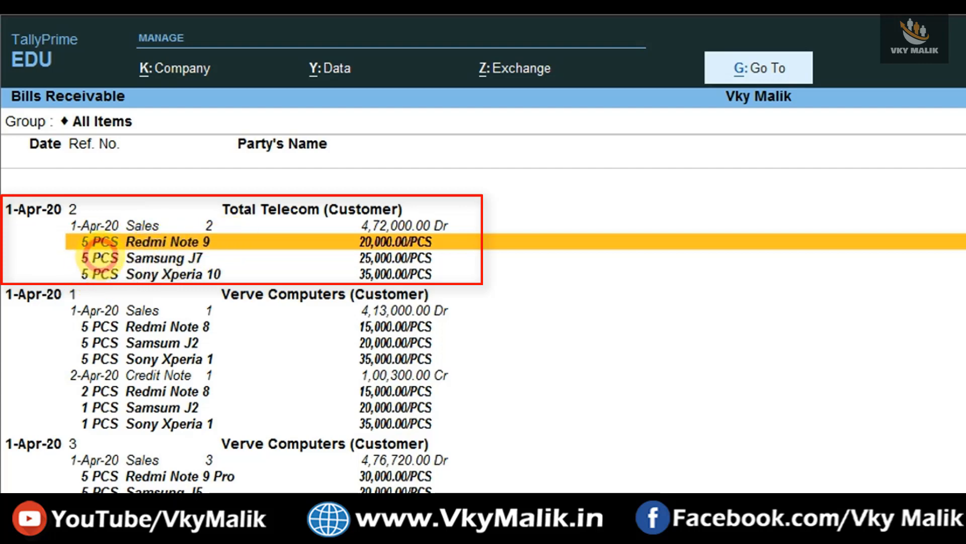
left_click(103, 257)
left_click(147, 275)
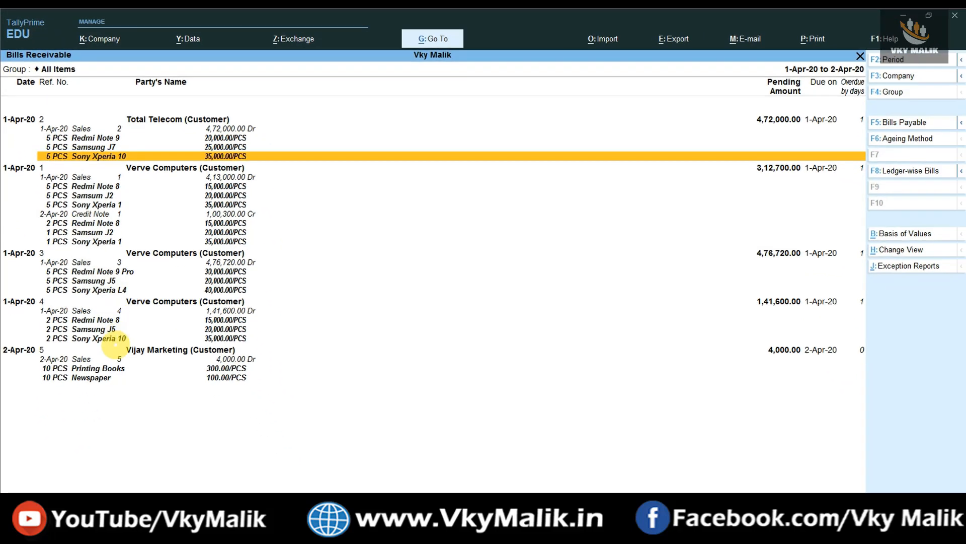
Examine the sales entry and items of the Vijay Marketing bill, and collapse the report to the condensed view
left_click(81, 359)
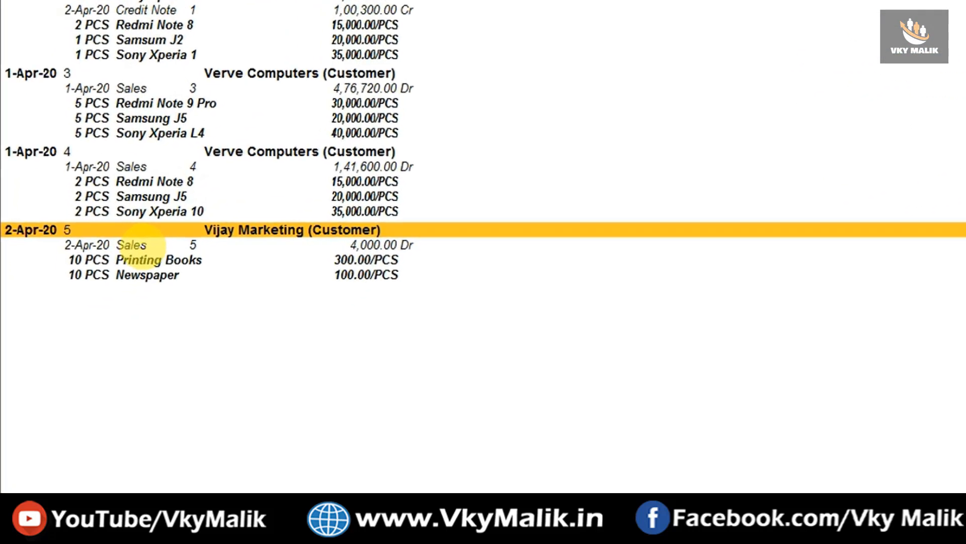
left_click(153, 246)
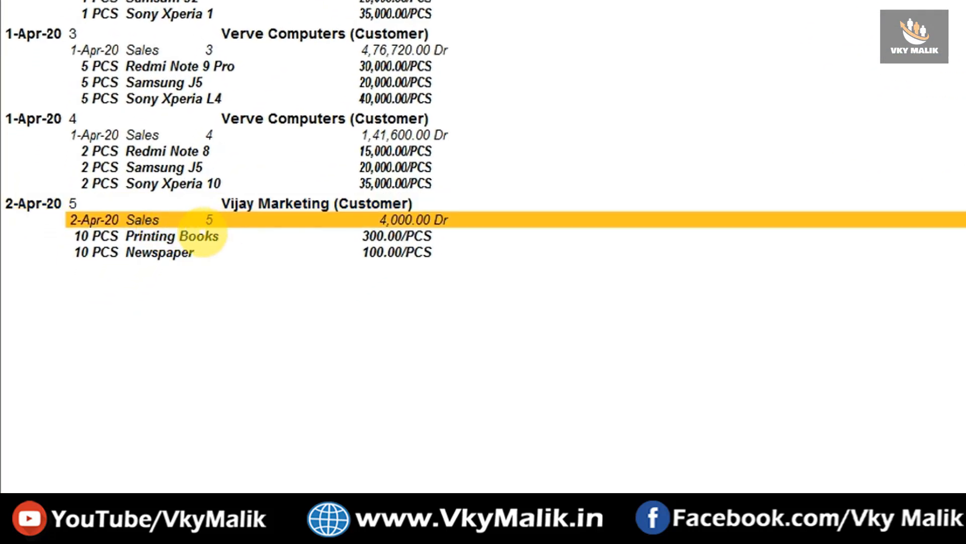
left_click(202, 235)
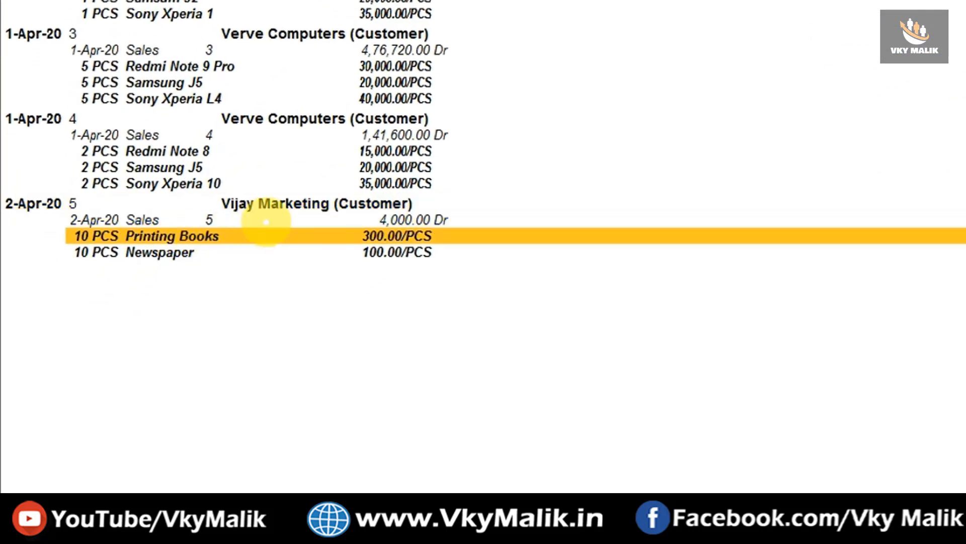
left_click(126, 254)
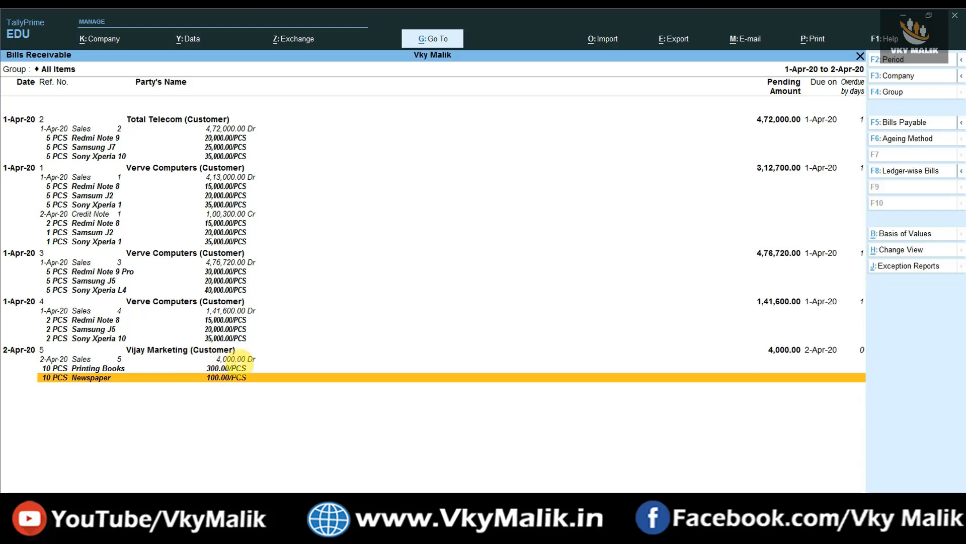
key("alt+F5")
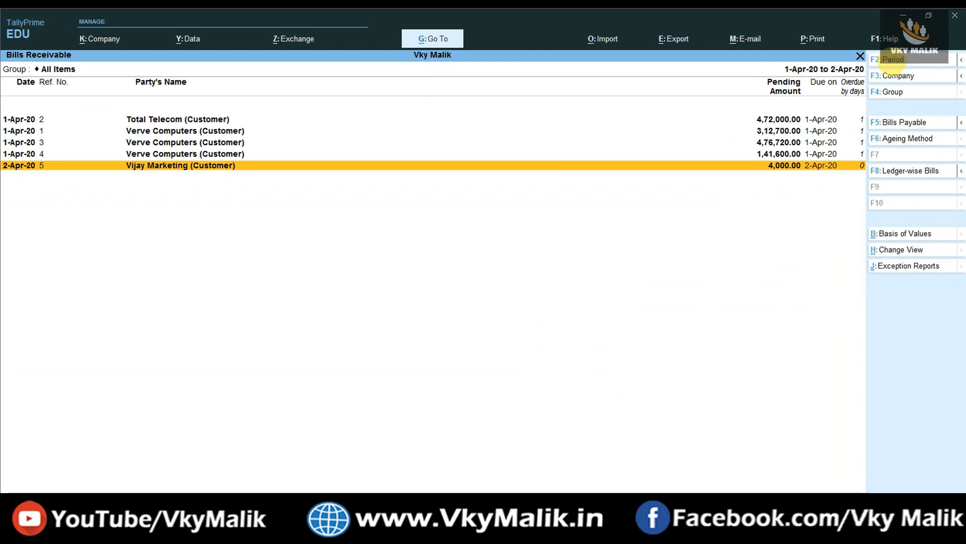
Change the report period to run from 1-Apr-20 to 1-May-20
left_click(892, 60)
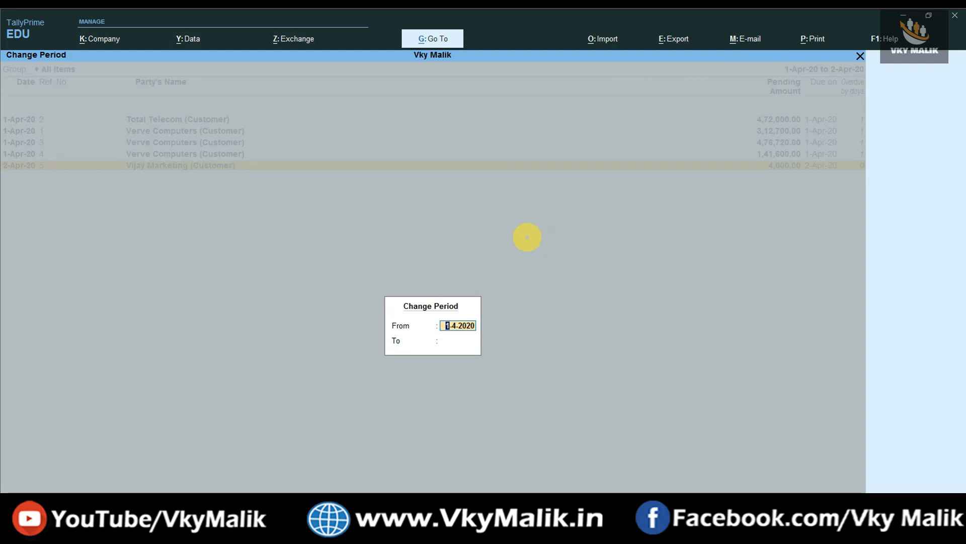
key("Return")
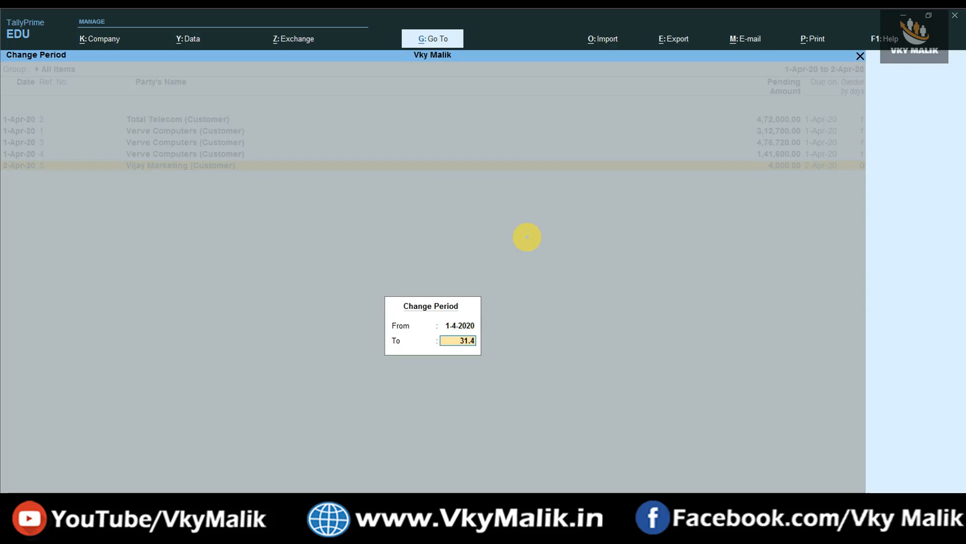
key("Return")
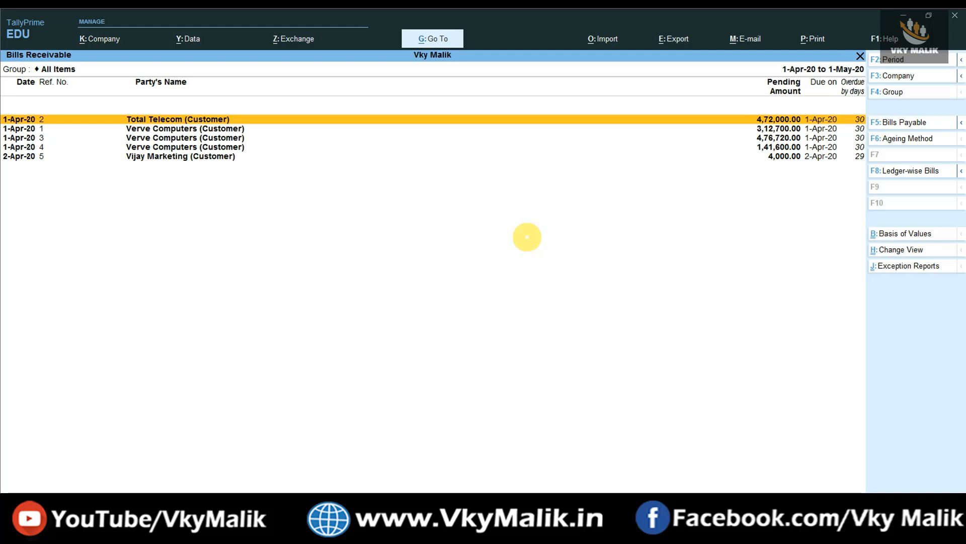
Go through all the receivable bills to review their pending amounts, due dates and overdue days
key("Down")
key("Down")
key("Down")
key("Down")
key("Up")
key("Up")
key("Up")
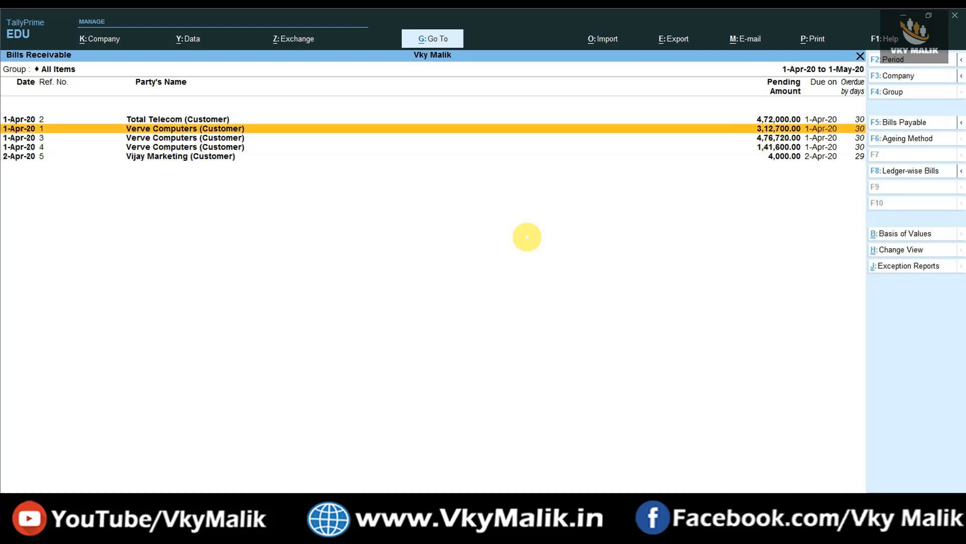
key("Up")
key("Down")
key("Down")
key("Down")
key("Down")
key("Up")
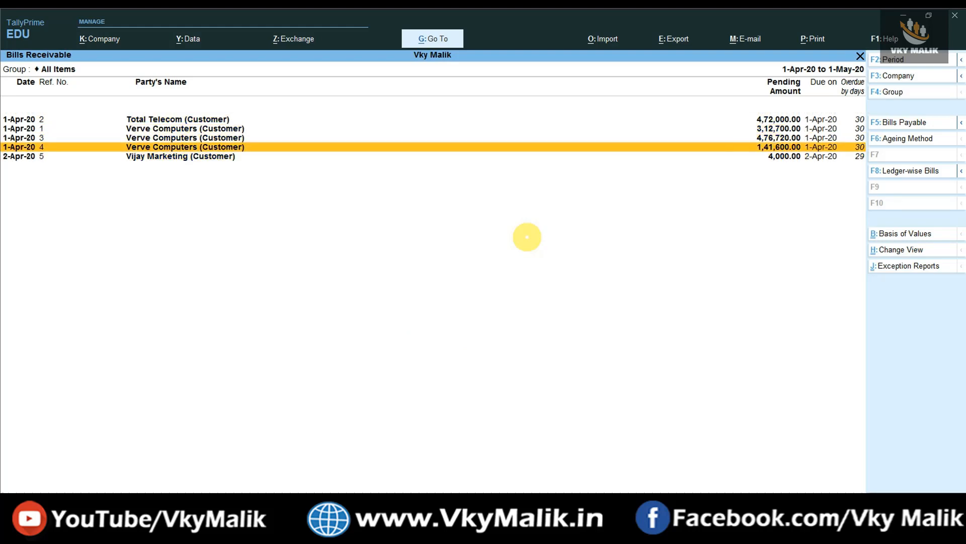
key("Up")
key("Up")
key("Up")
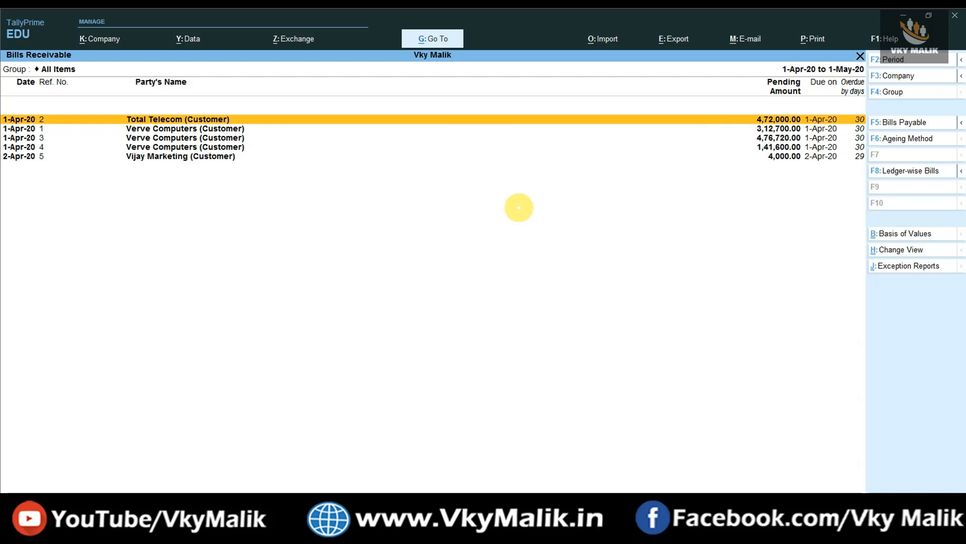
View the Change Period settings without editing them, and keep the current company selected in Change Company
left_click(890, 60)
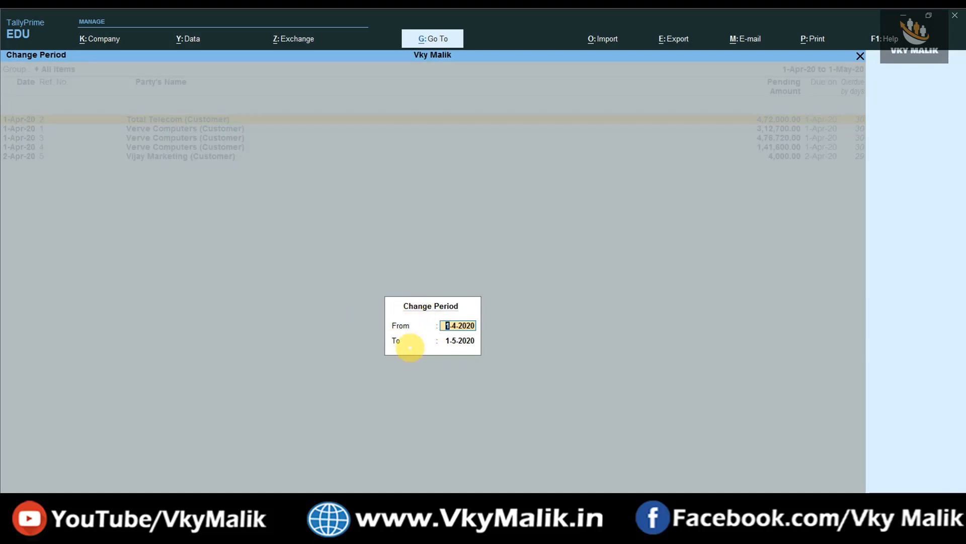
key("Escape")
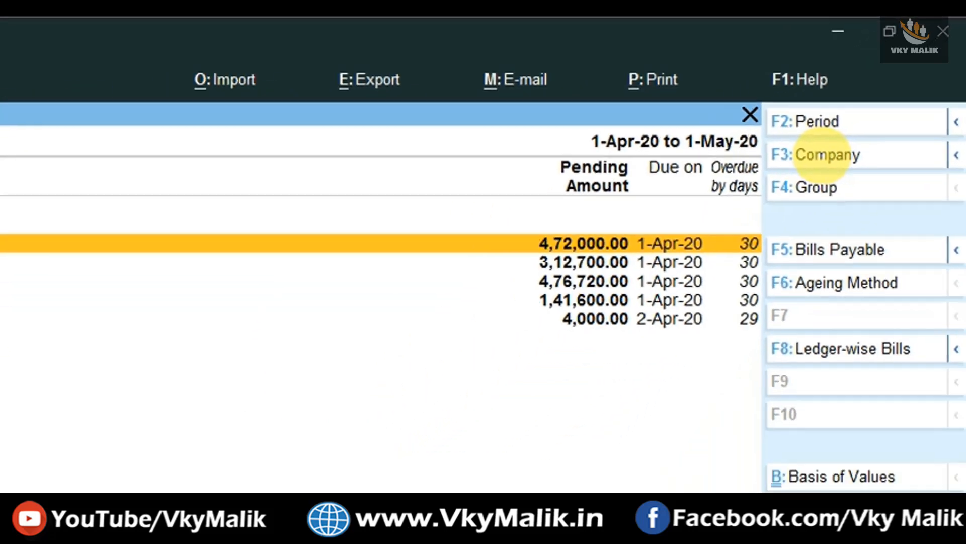
left_click(899, 75)
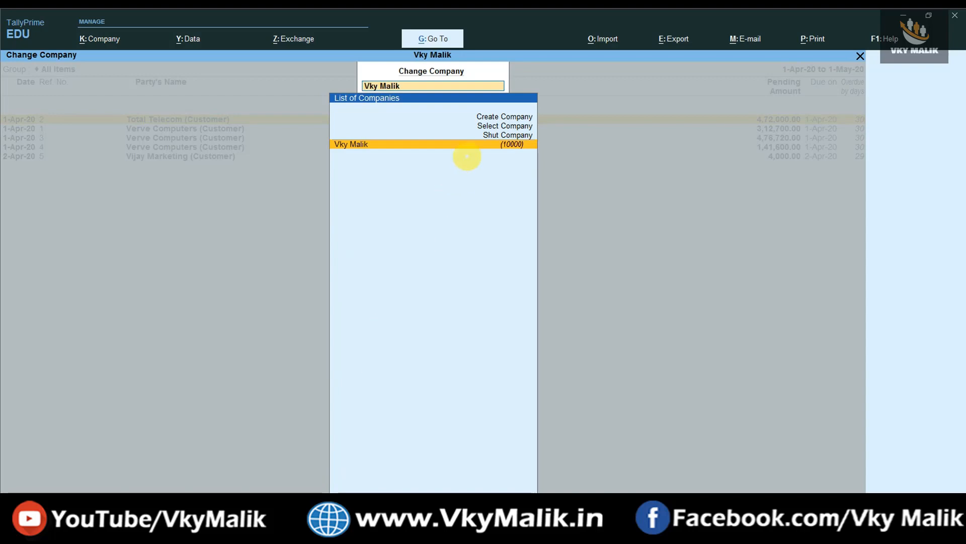
key("Return")
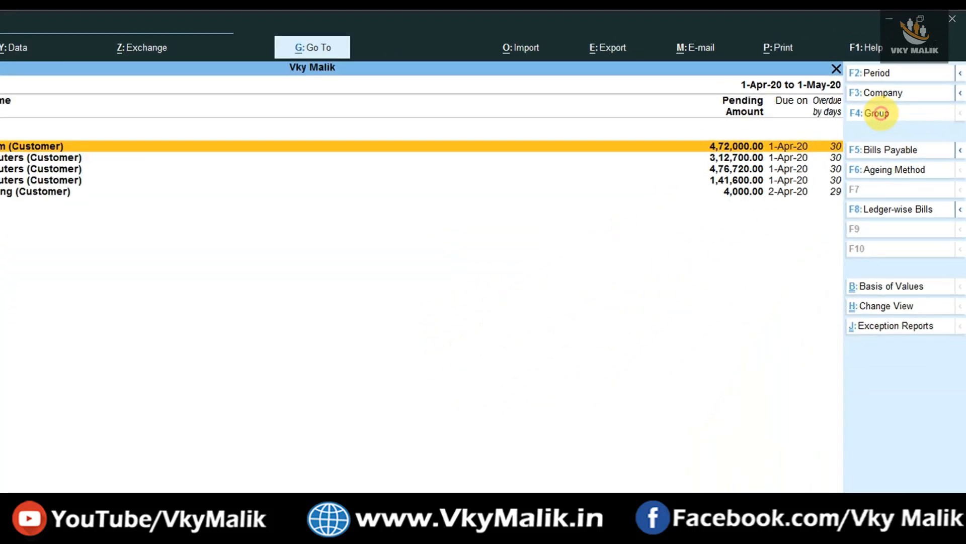
Restrict the Bills Receivable report to the Sundry Debtors group
left_click(788, 242)
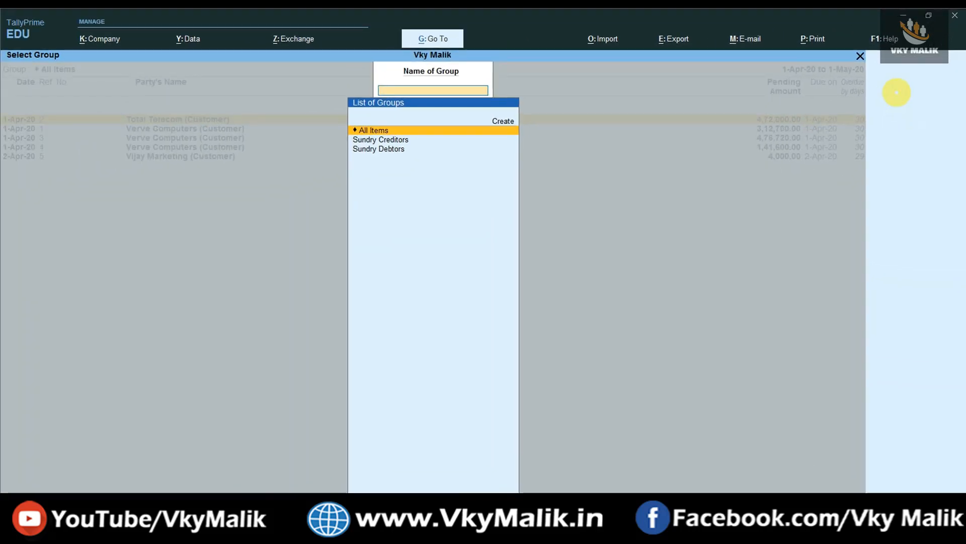
key("Down")
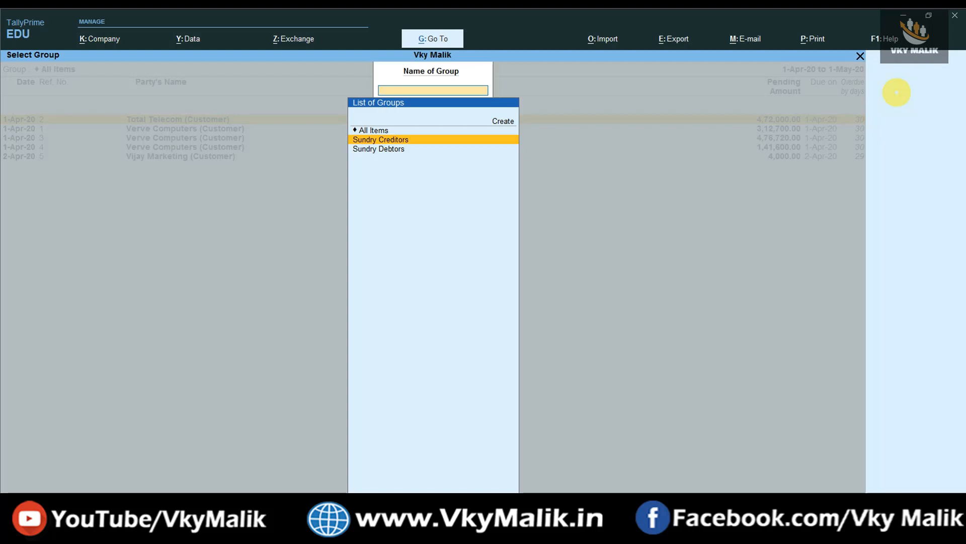
key("Down")
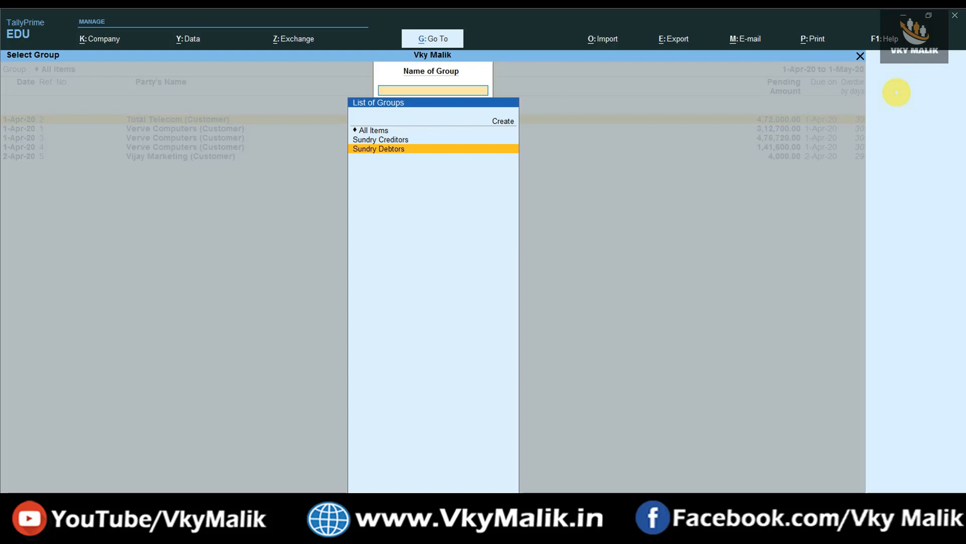
key("Return")
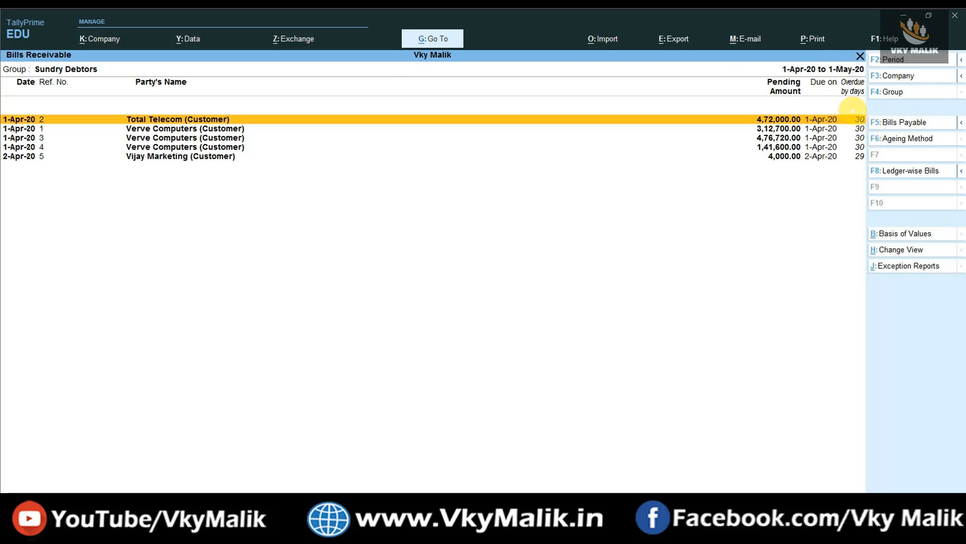
Switch the Bills Receivable report to the Sundry Creditors group, view it, and close the report
left_click(889, 93)
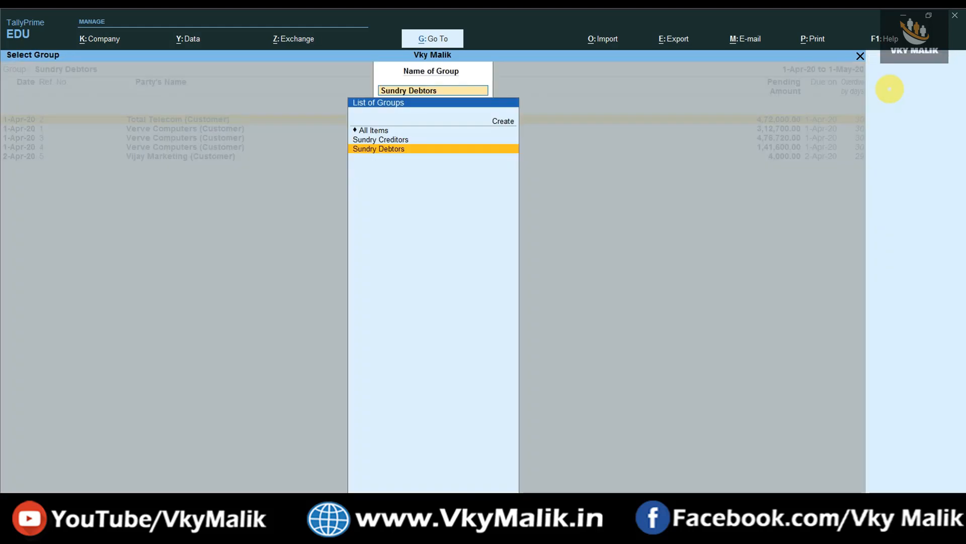
key("Up")
key("Return")
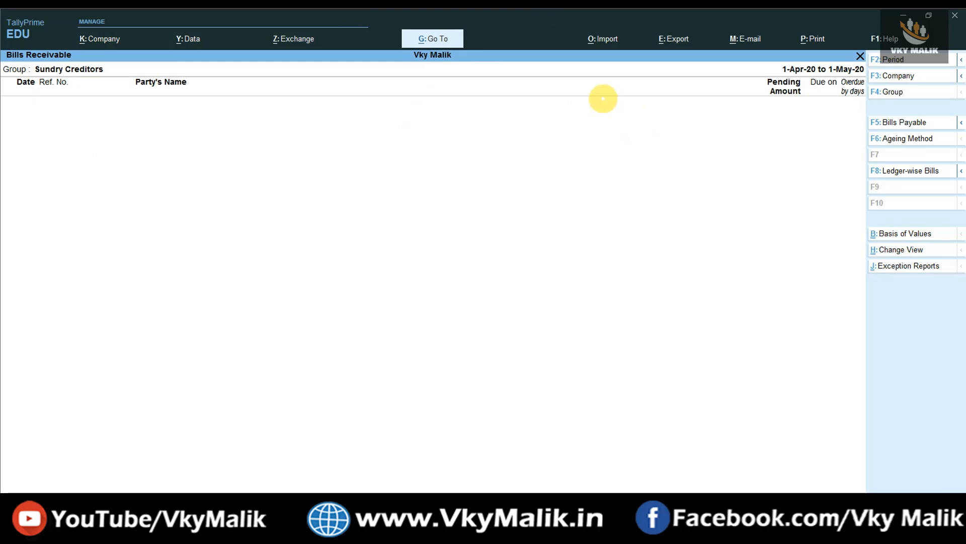
key("Escape")
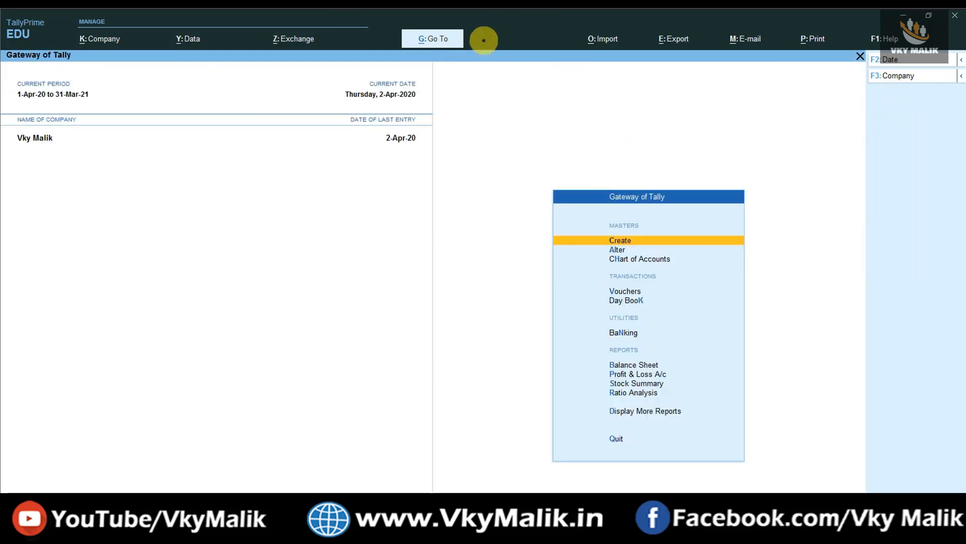
Reopen the Bills Receivable report and look at its Bills Payable counterpart before returning to the receivables
left_click(450, 40)
type("bil")
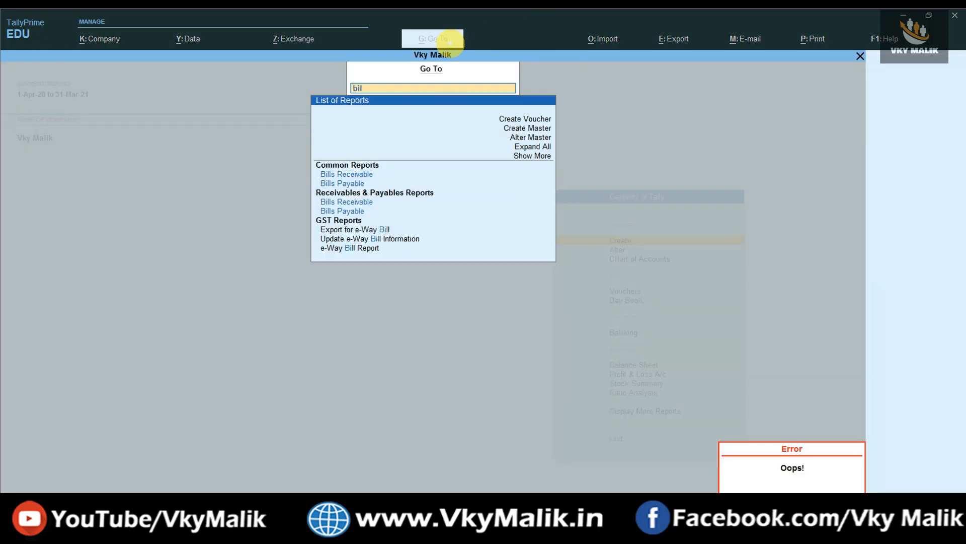
key("Return")
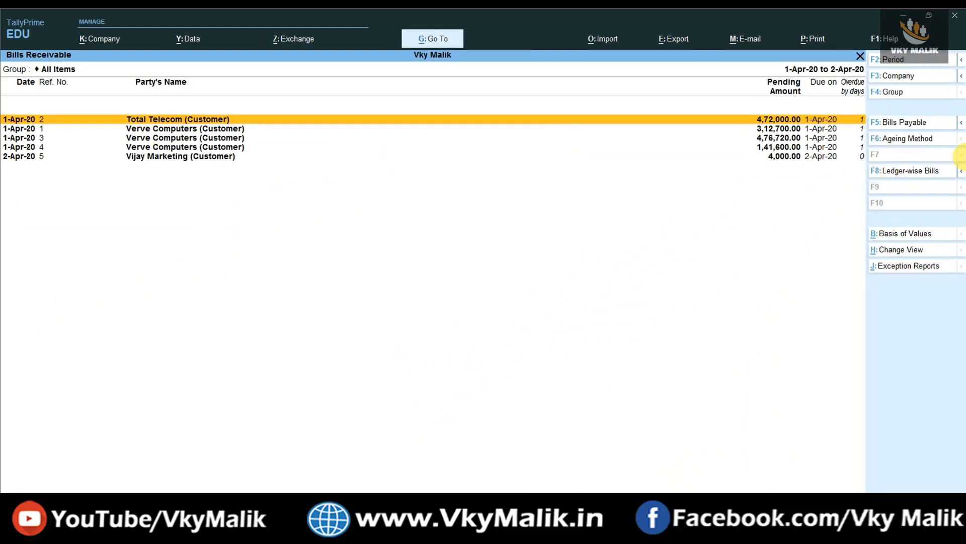
left_click(904, 122)
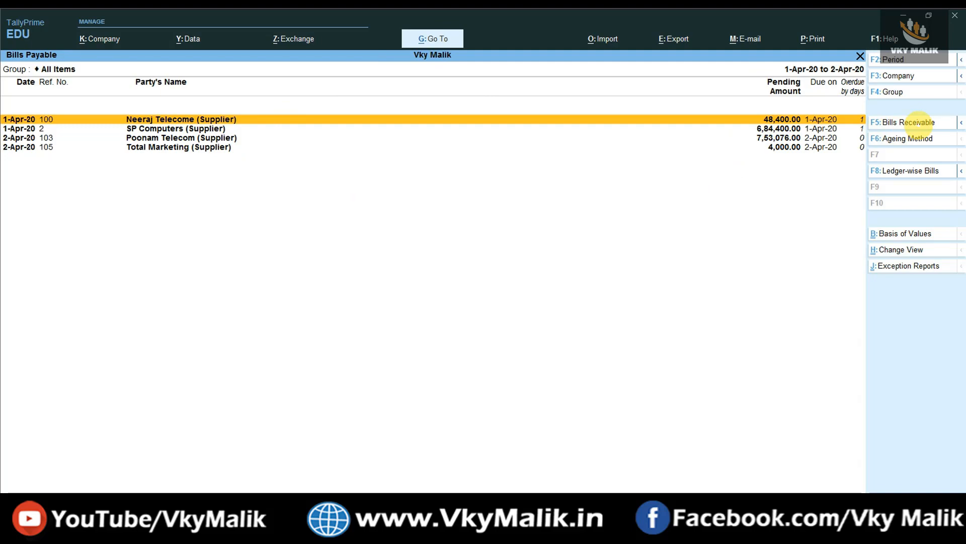
left_click(917, 123)
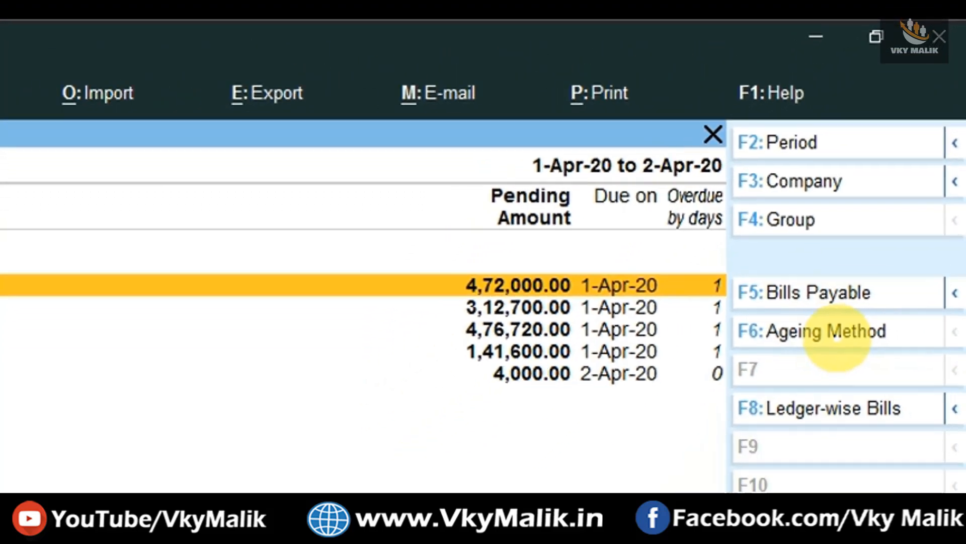
Apply the Ageing by Bill Date method to the Bills Receivable report with an ageing range of 0 to 0
left_click(837, 333)
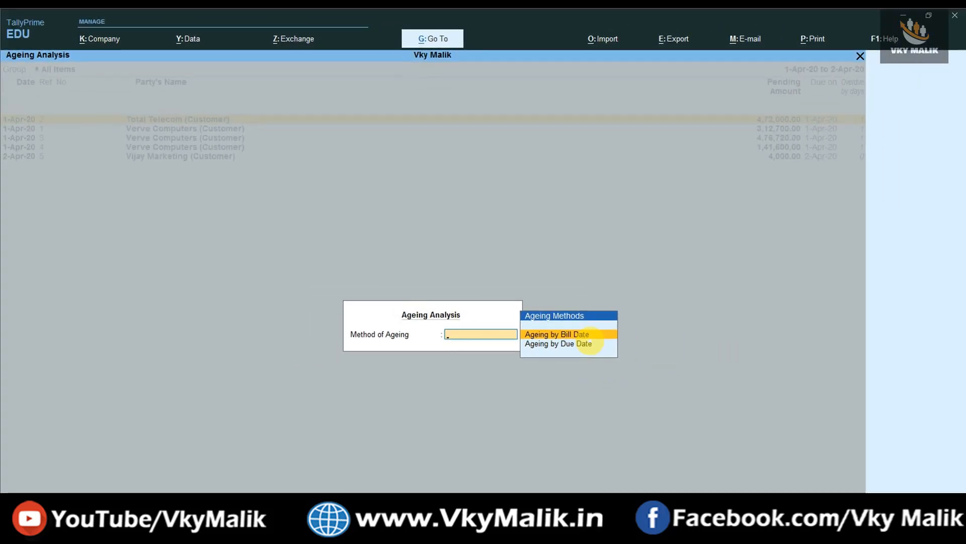
key("Return")
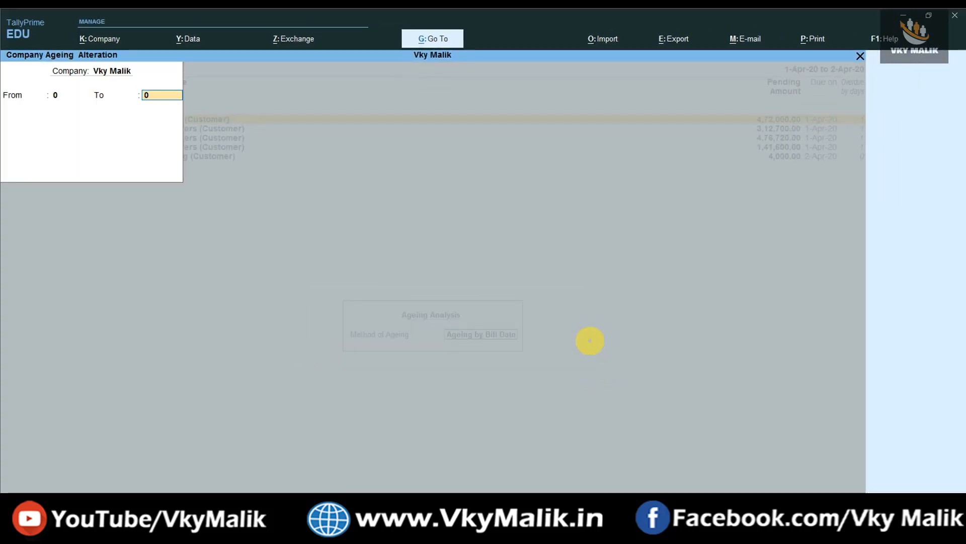
key("Return")
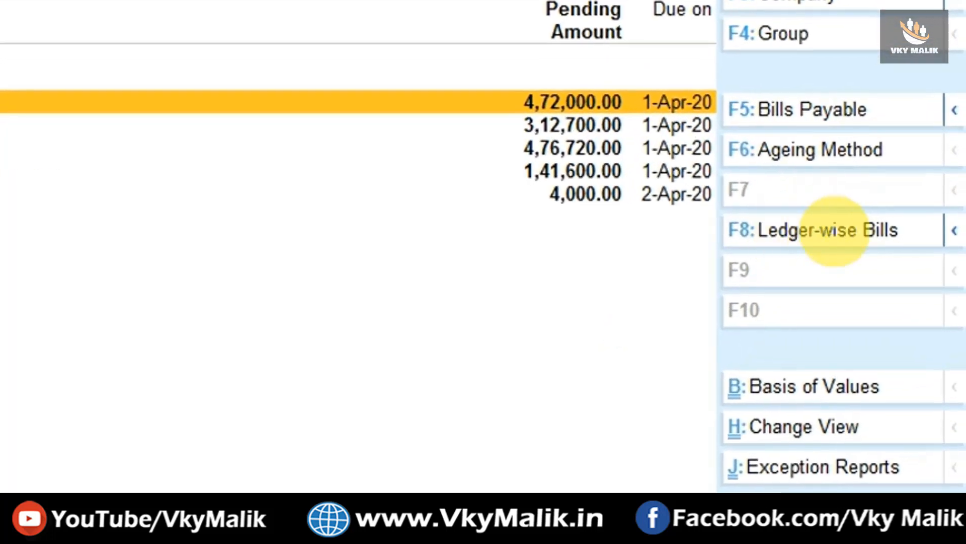
View the receivables ledger-wise, highlight the Verve Computers and Vijay Marketing customers, and restore the bill-wise view before closing the report
left_click(858, 222)
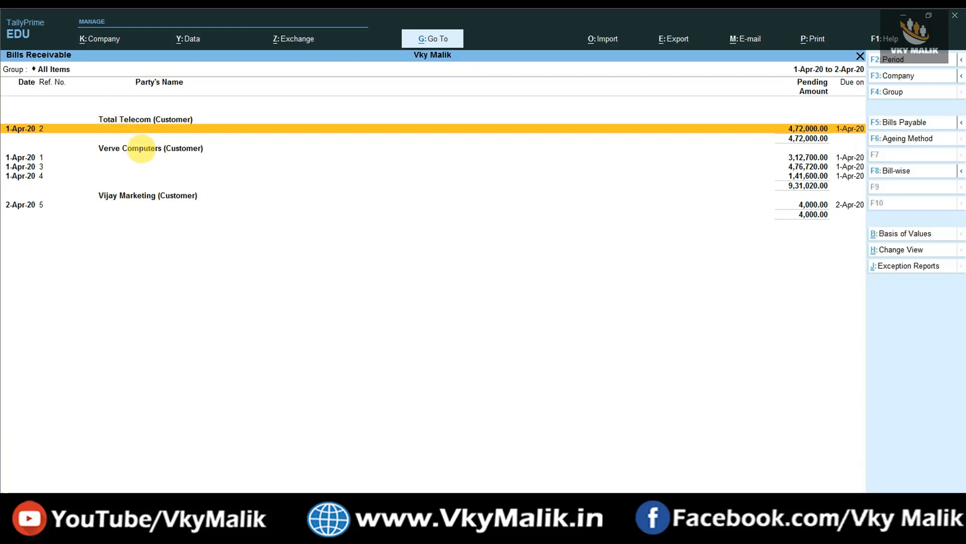
left_click(141, 148)
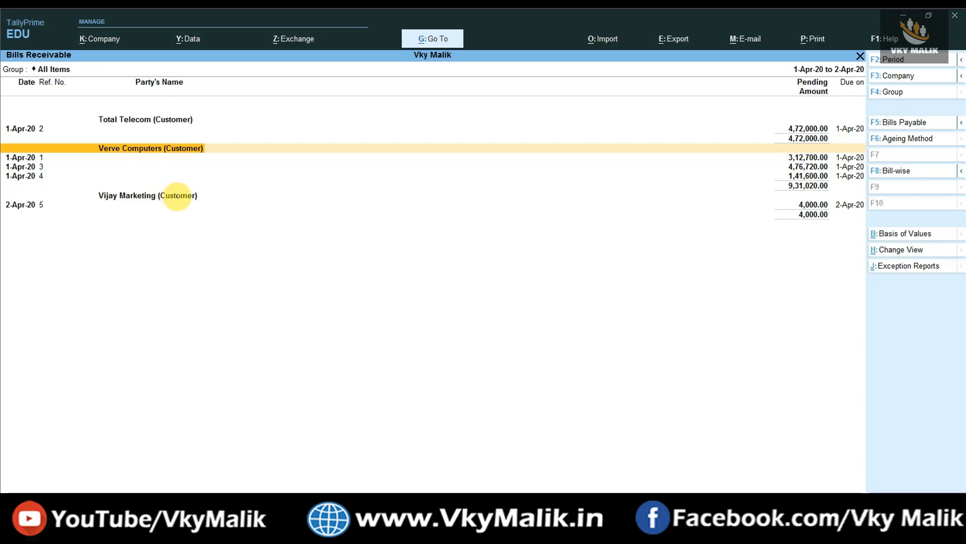
left_click(177, 195)
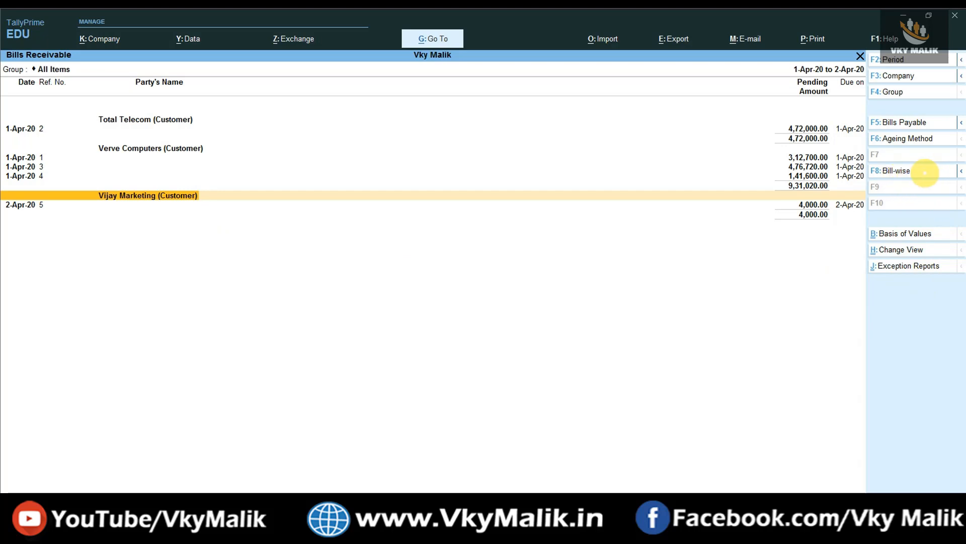
left_click(896, 171)
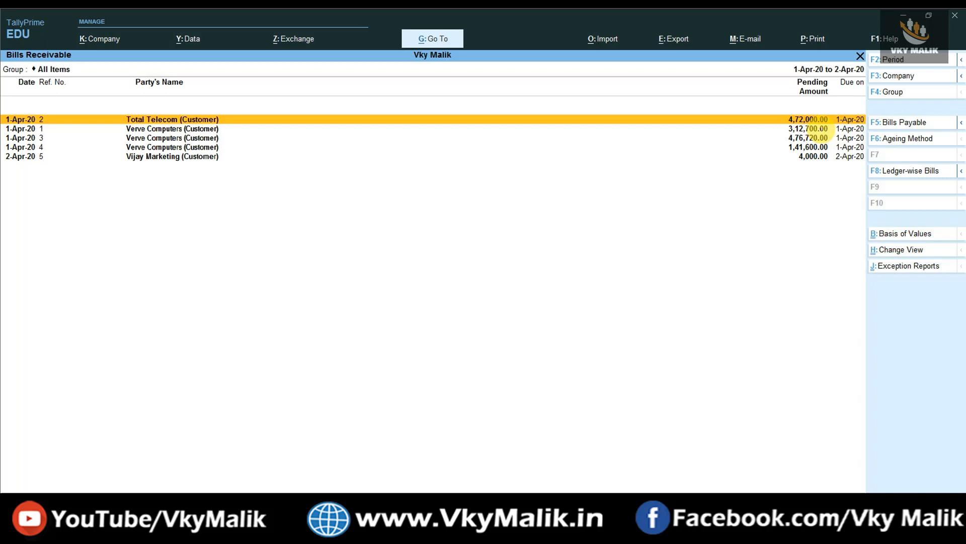
key("Escape")
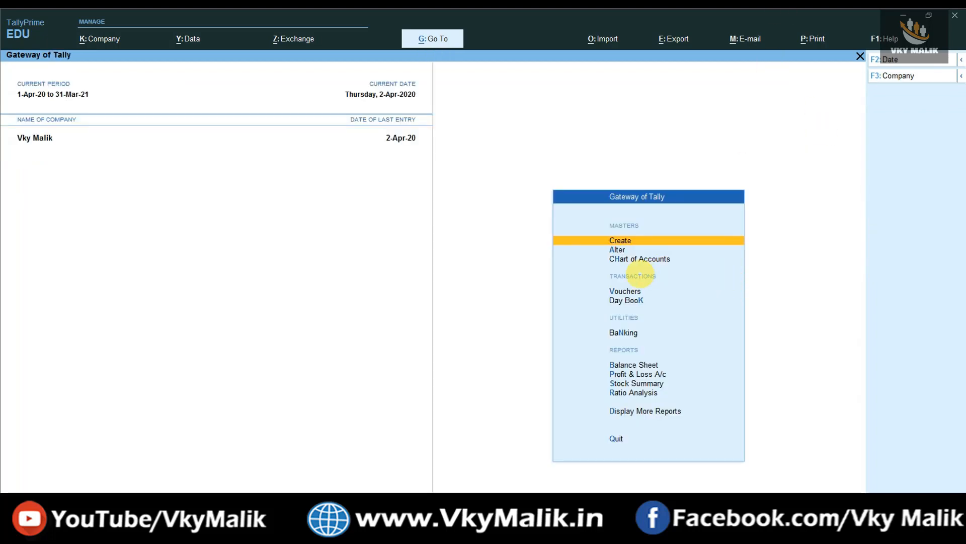
Start a new Receipt voucher and set its date to 1-May-20
key("Down")
key("Down")
key("Down")
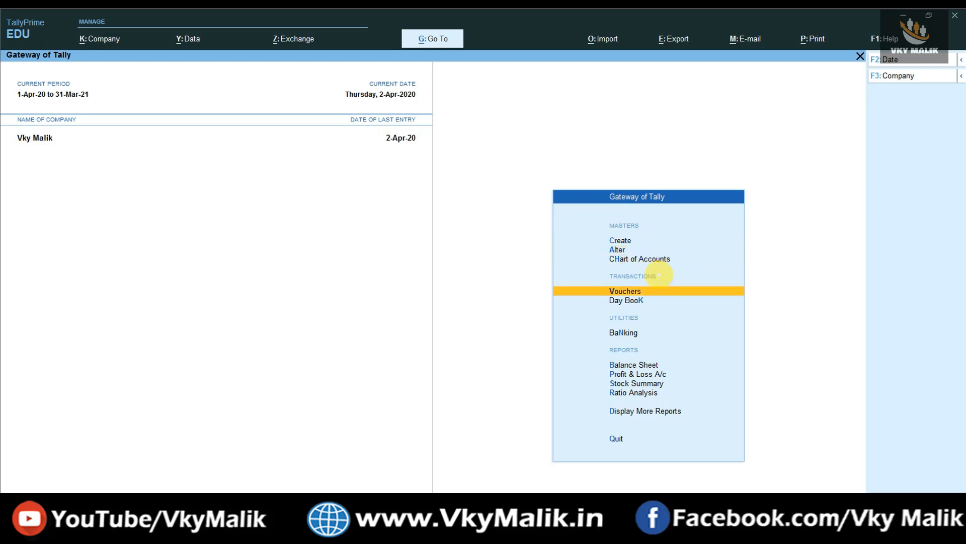
key("Return")
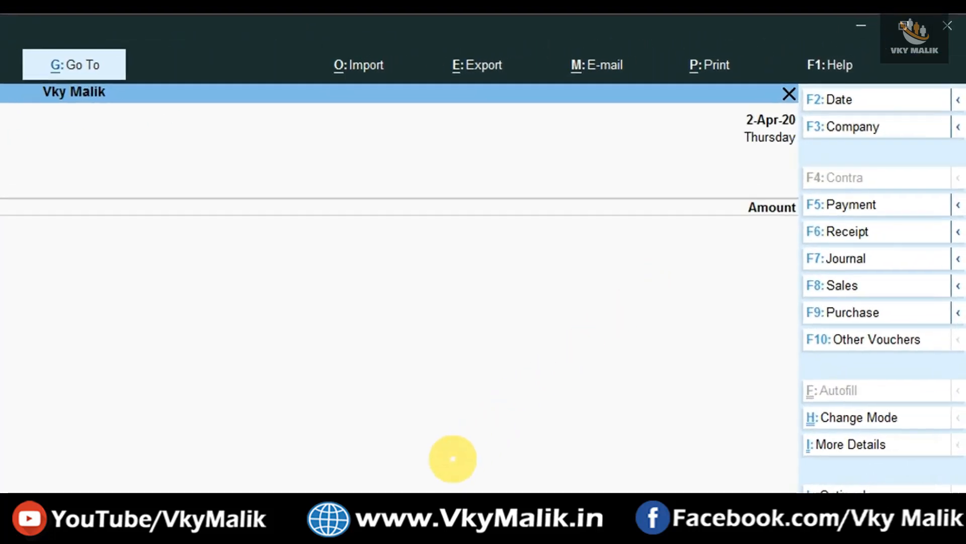
key("F5")
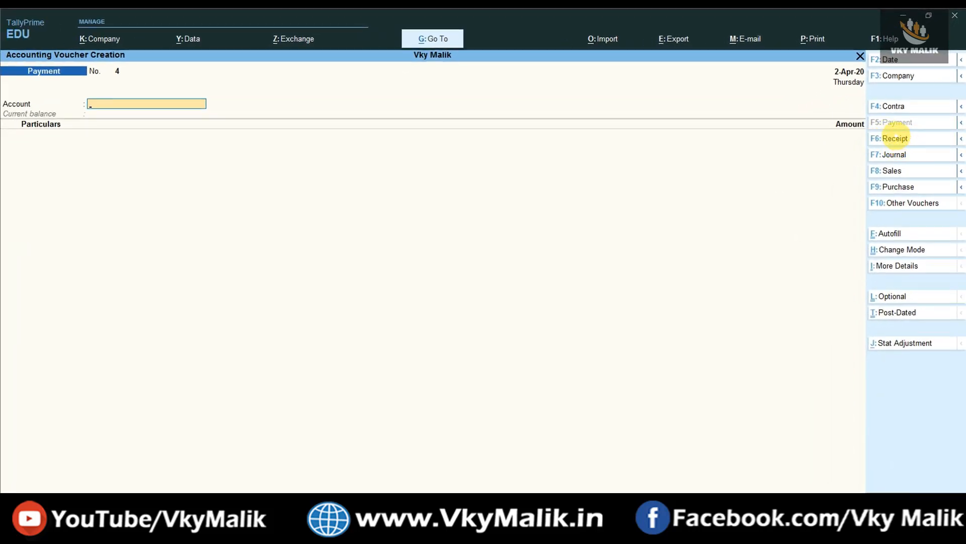
left_click(895, 138)
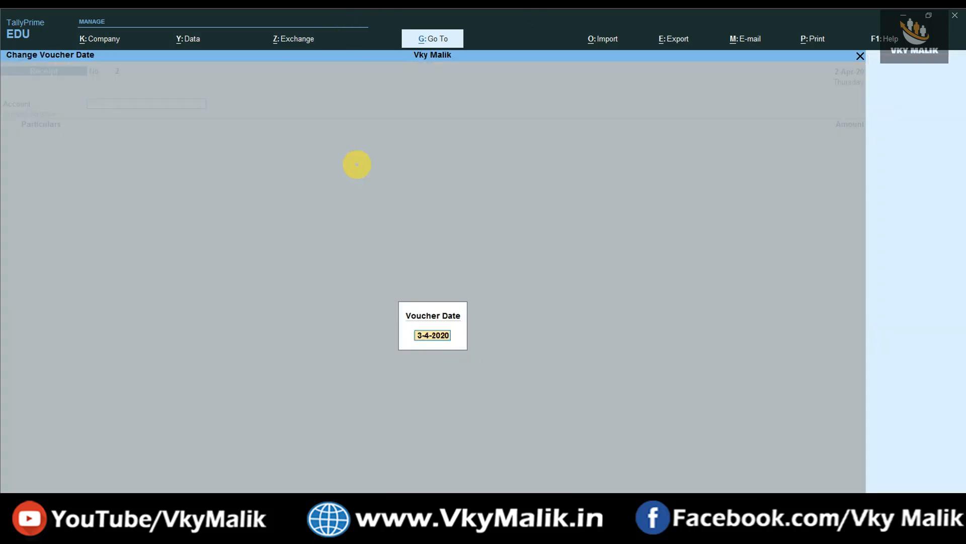
key("F2")
type("1.5")
key("Return")
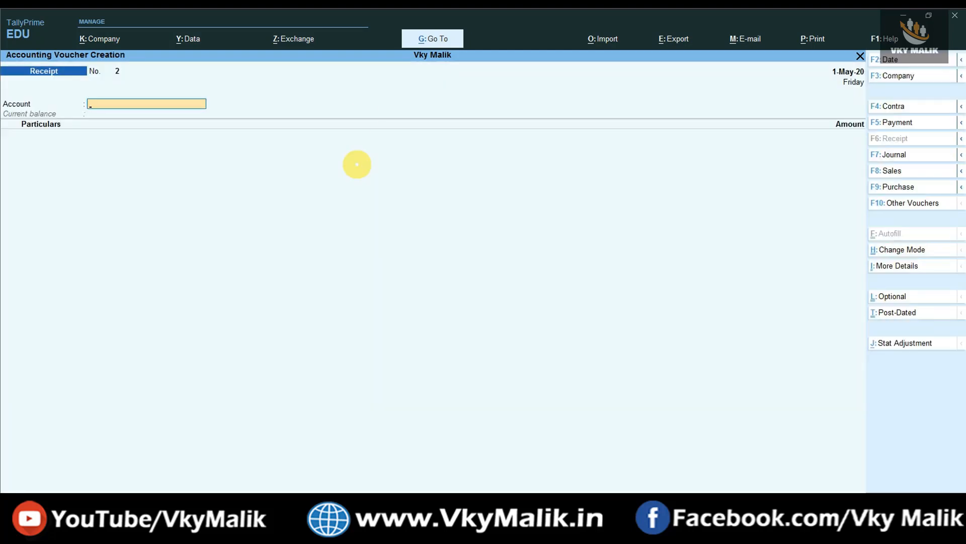
Choose HDFC Bank as the receiving account of the receipt voucher
key("space")
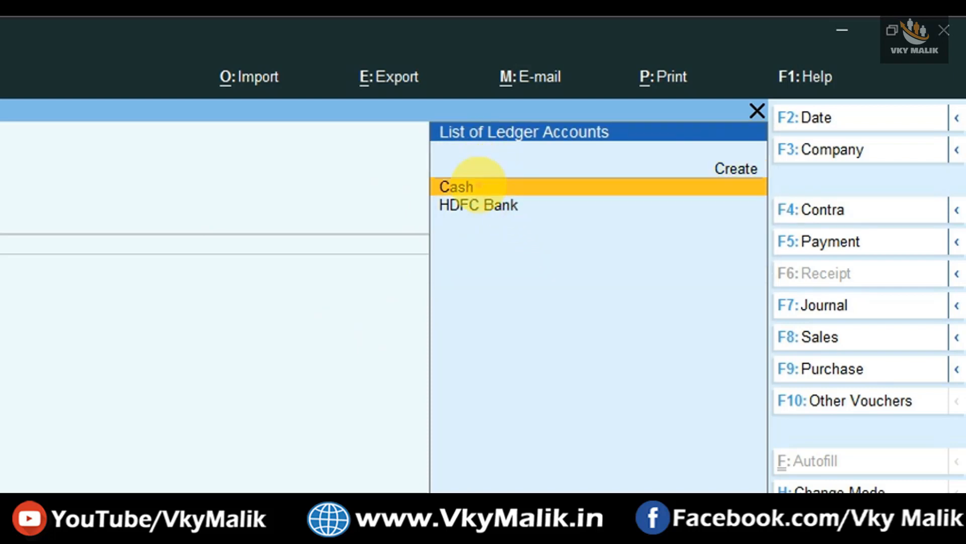
key("Down")
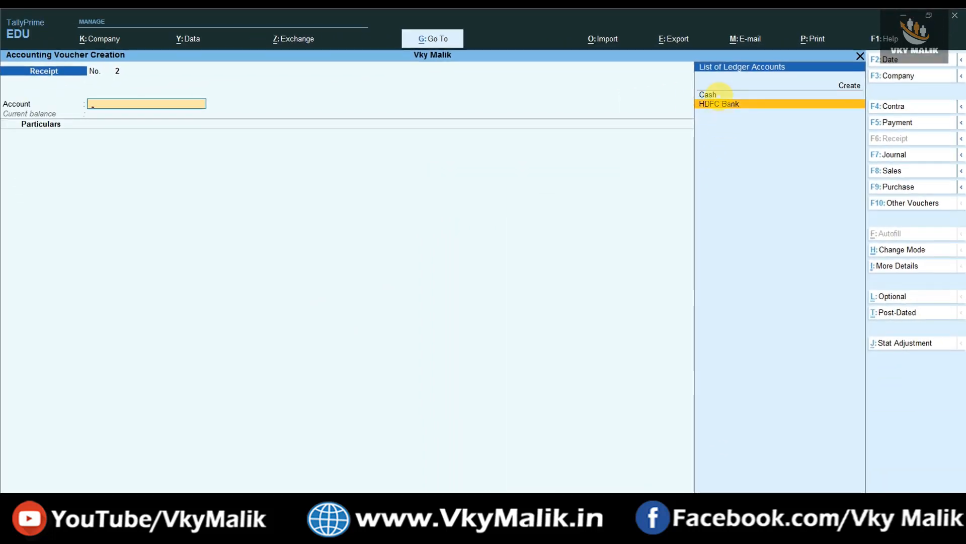
key("Return")
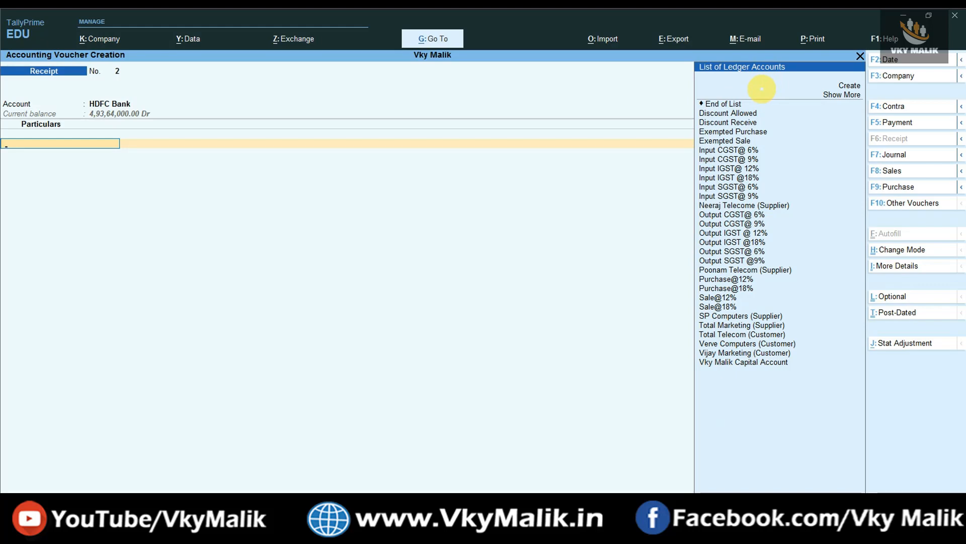
Add Total Telecom (Customer) to the receipt's particulars with an amount of 200000
type("Tot")
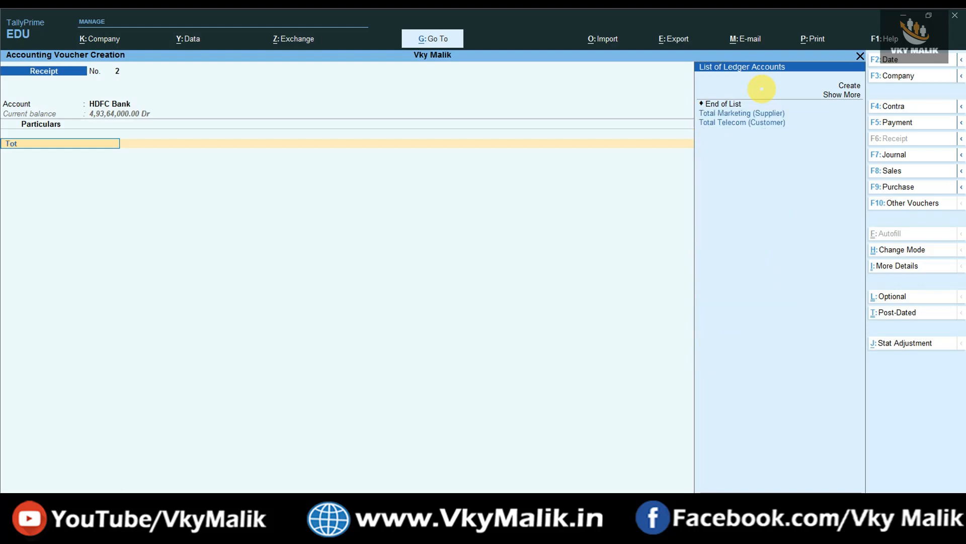
key("Down")
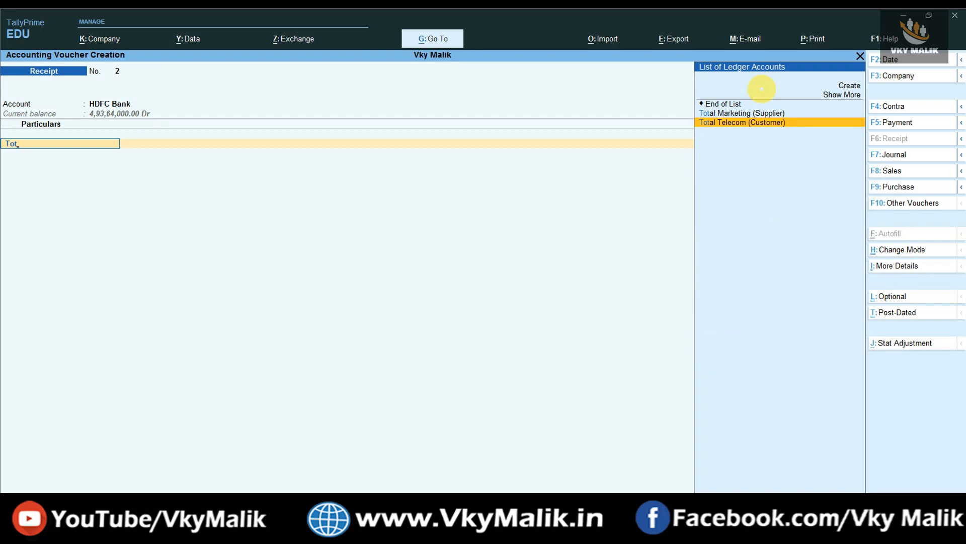
key("Return")
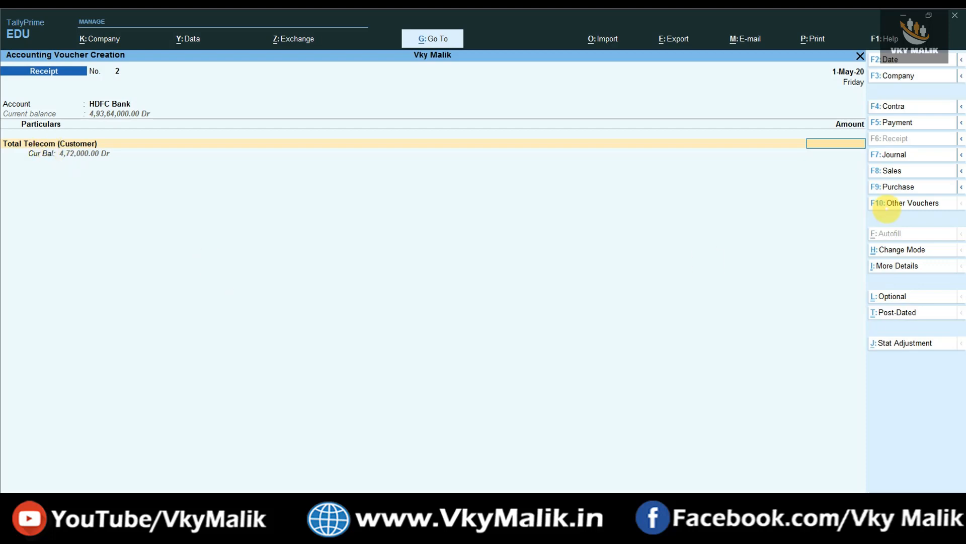
type("200000")
key("Return")
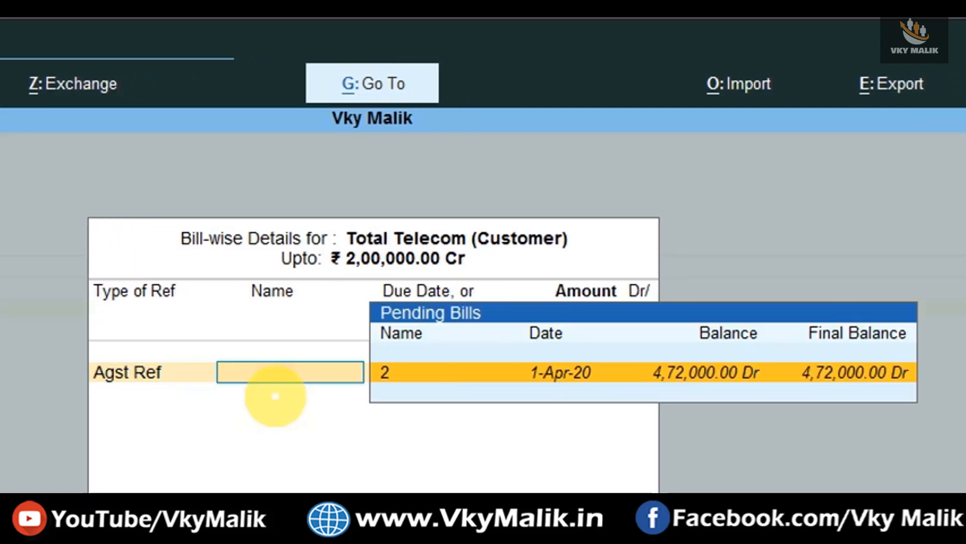
Allocate the 2,00,000 credit as Agst Ref against Total Telecom's pending bill 2
left_click(275, 396)
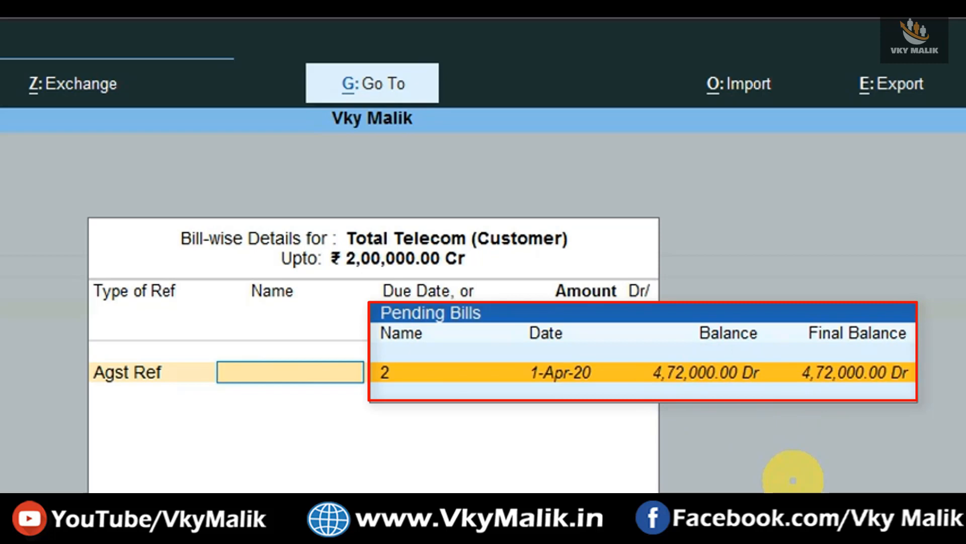
key("Return")
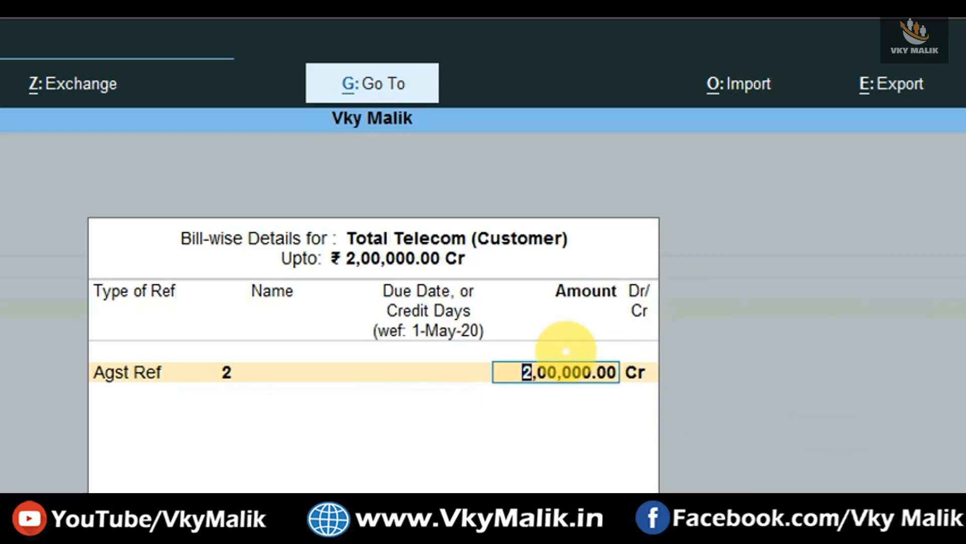
key("Return")
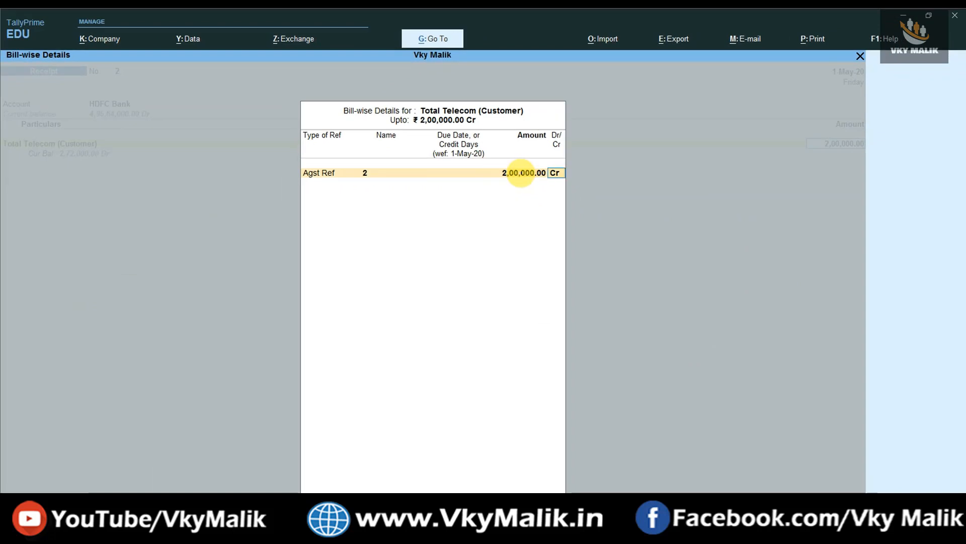
key("Return")
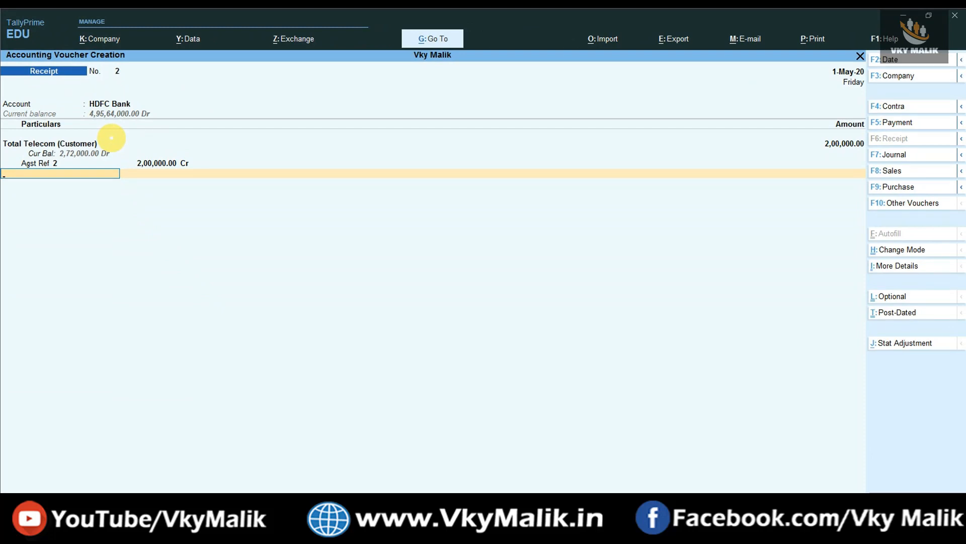
Enter the HDFC Bank allocation as Cheque/DD for 2,00,000 with instrument number 54564564 dated 1-May-20, and save the receipt voucher
key("Return")
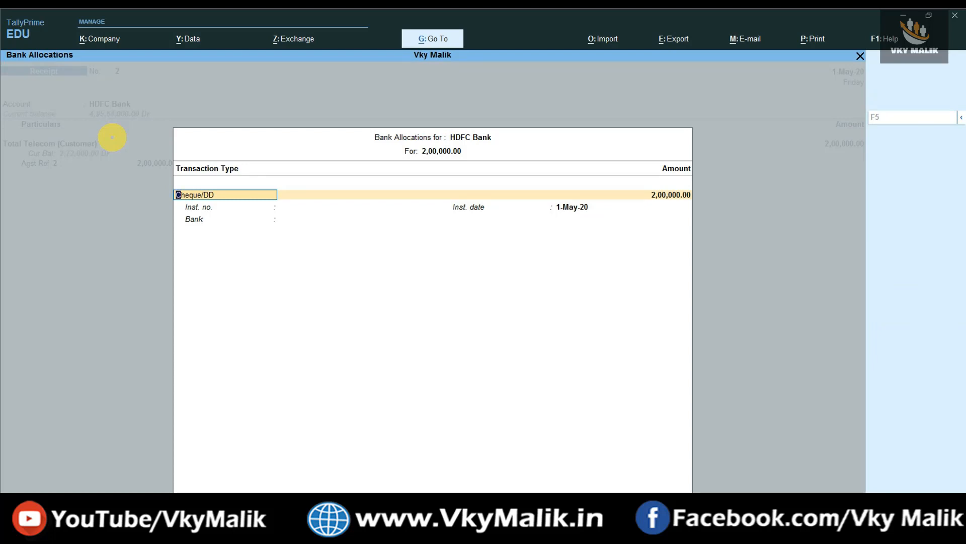
key("Return")
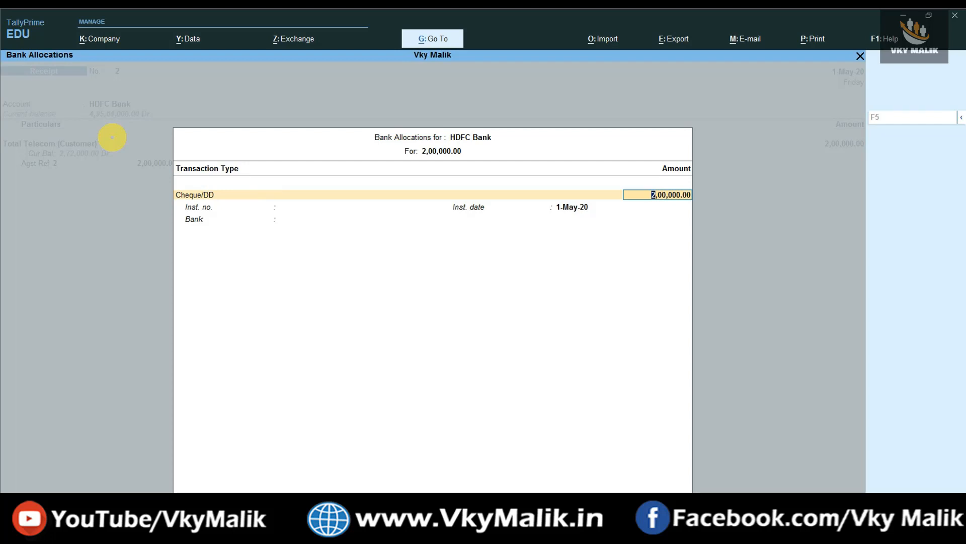
key("Return")
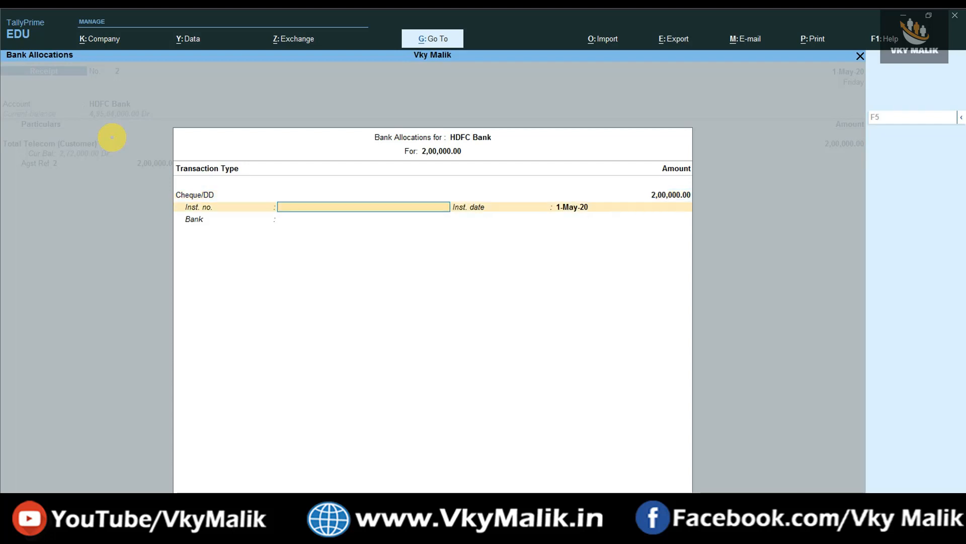
type("54564564")
key("Return")
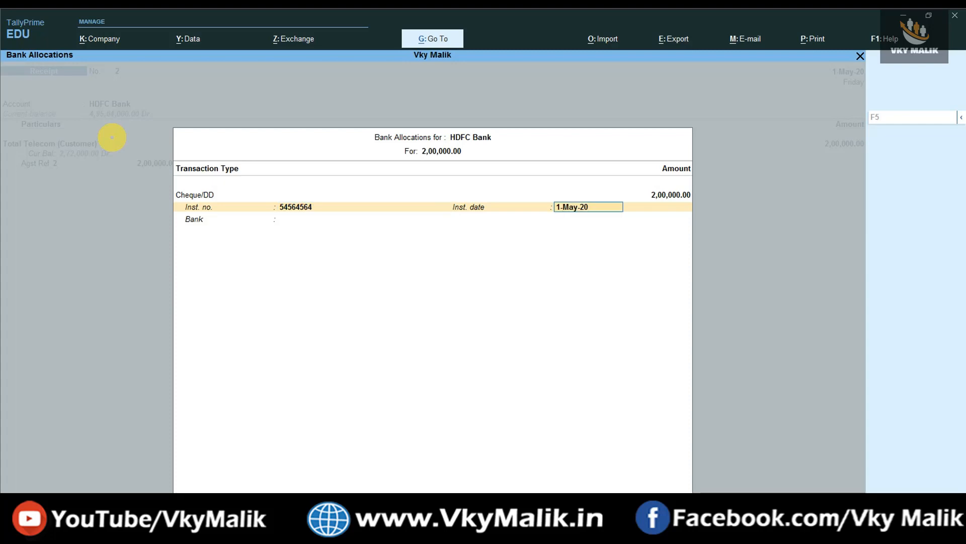
key("Return")
key("Return")
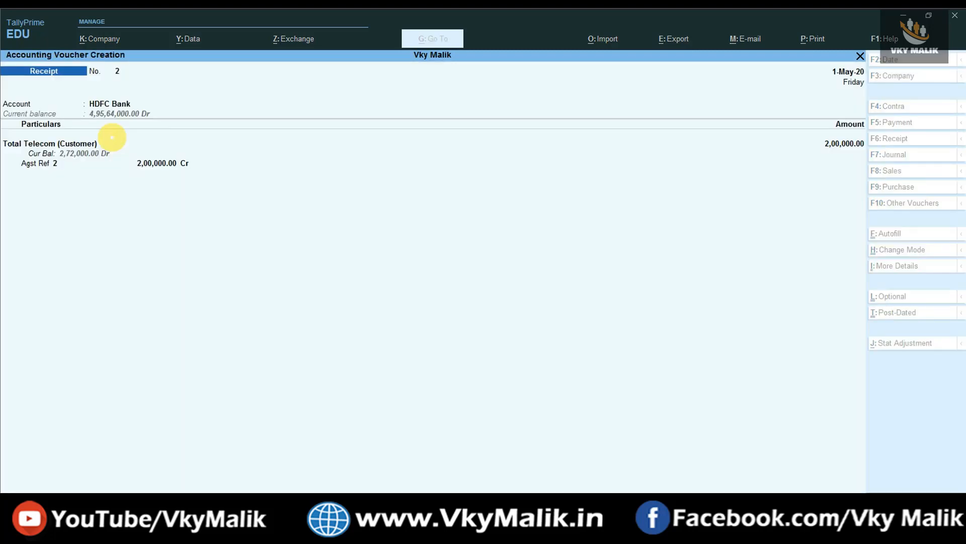
key("ctrl+a")
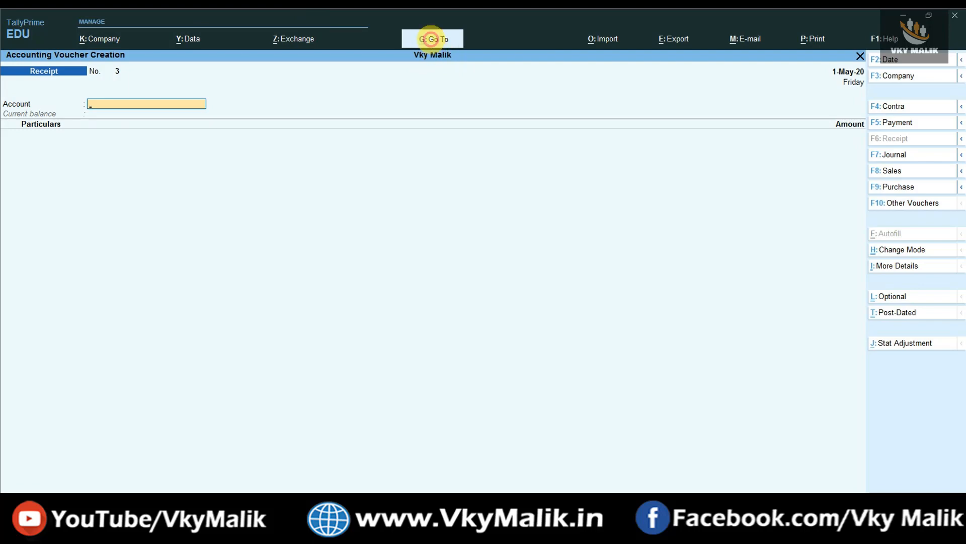
Open the Bills Receivable report and examine the pending bills of Verve Computers (Customer)
left_click(433, 38)
type("Bil")
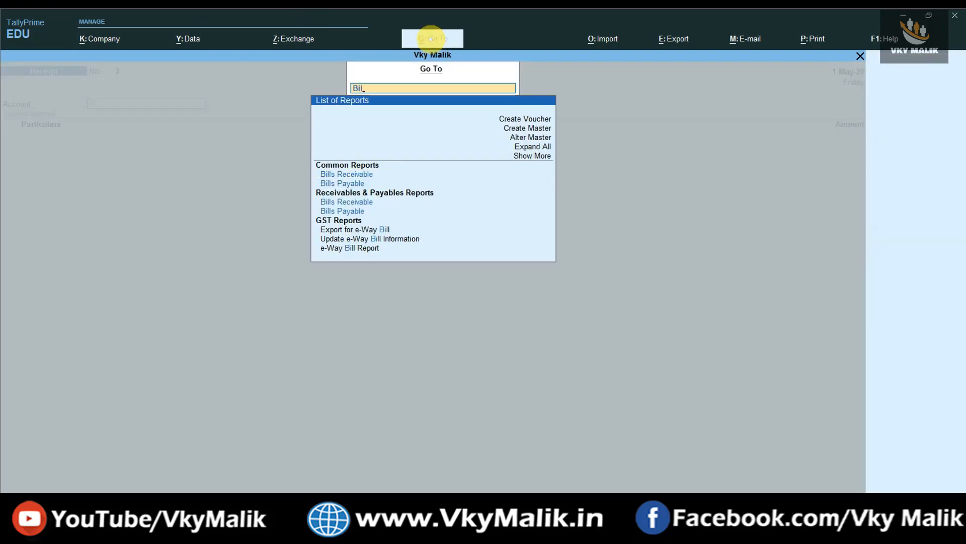
key("Down")
key("Return")
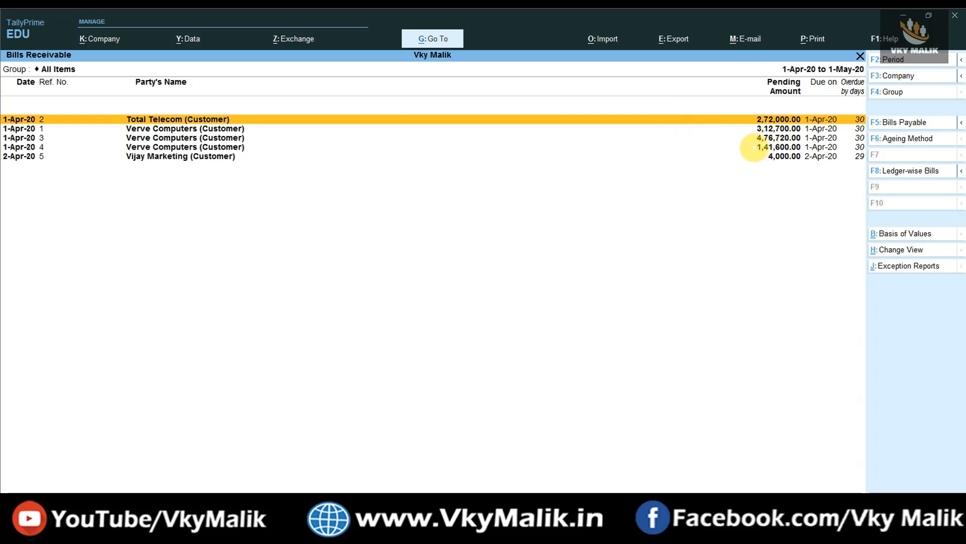
left_click(766, 135)
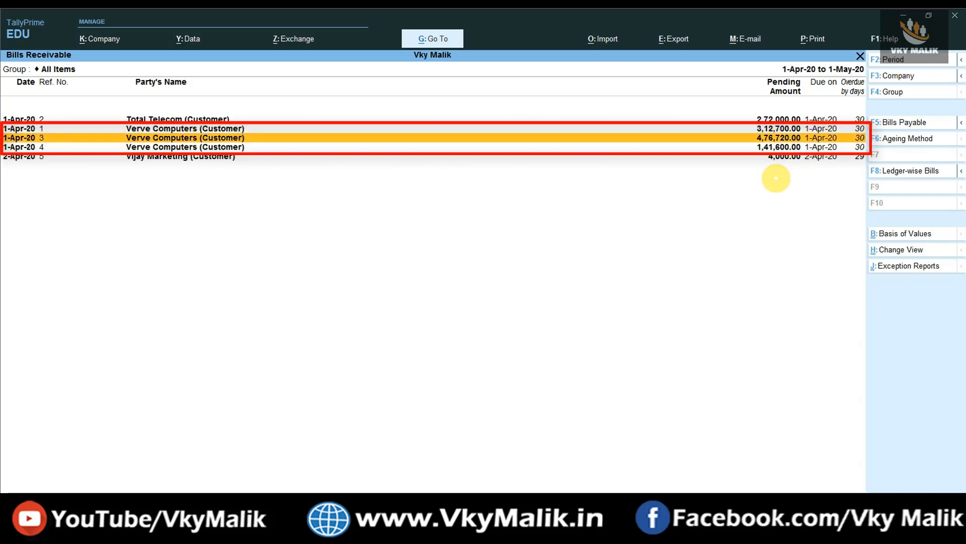
key("Up")
key("Down")
key("Down")
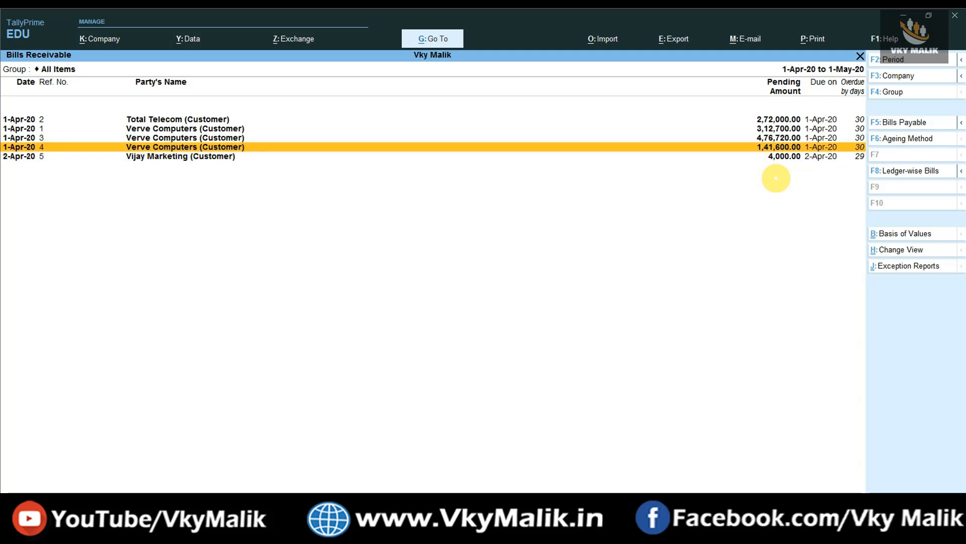
Leave the report, start another Receipt voucher, and choose HDFC Bank as its receiving account
key("Escape")
key("Home")
key("Down")
key("Down")
key("Down")
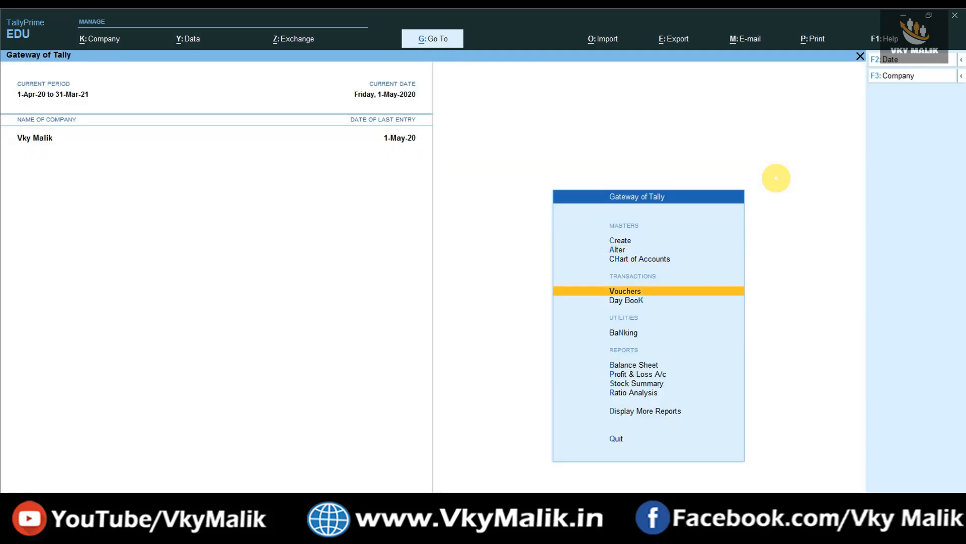
key("Return")
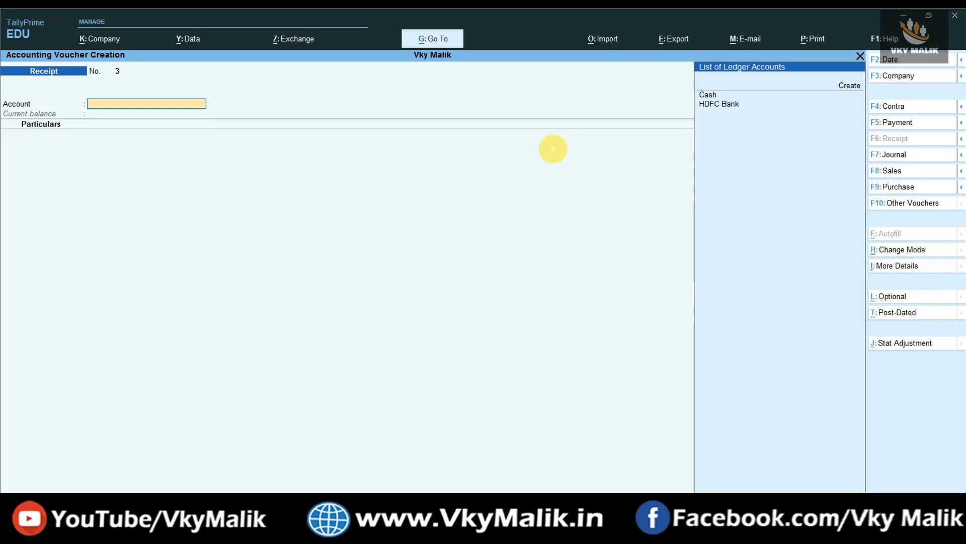
key("Down")
key("Down")
key("Return")
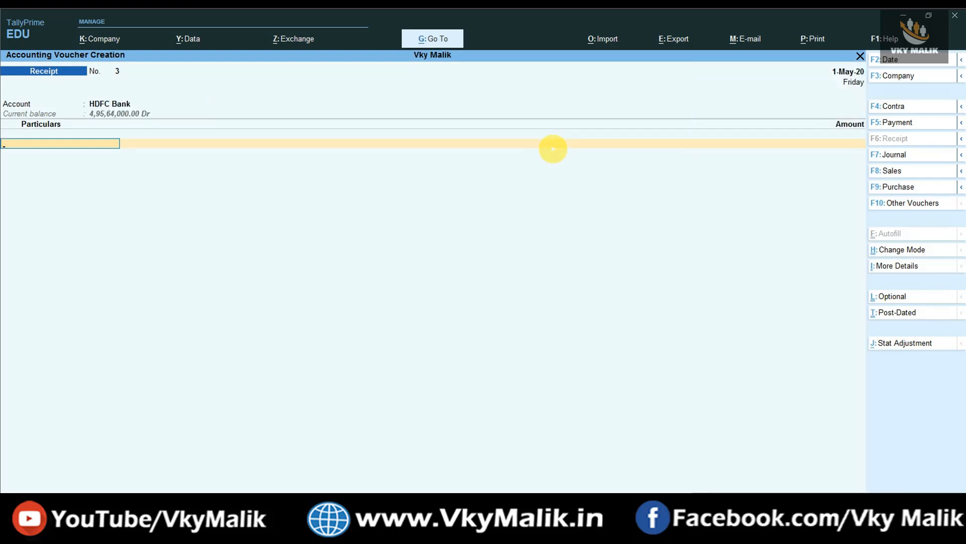
Add Verve Computers (Customer) to the receipt's particulars with an amount of 141600
key("space")
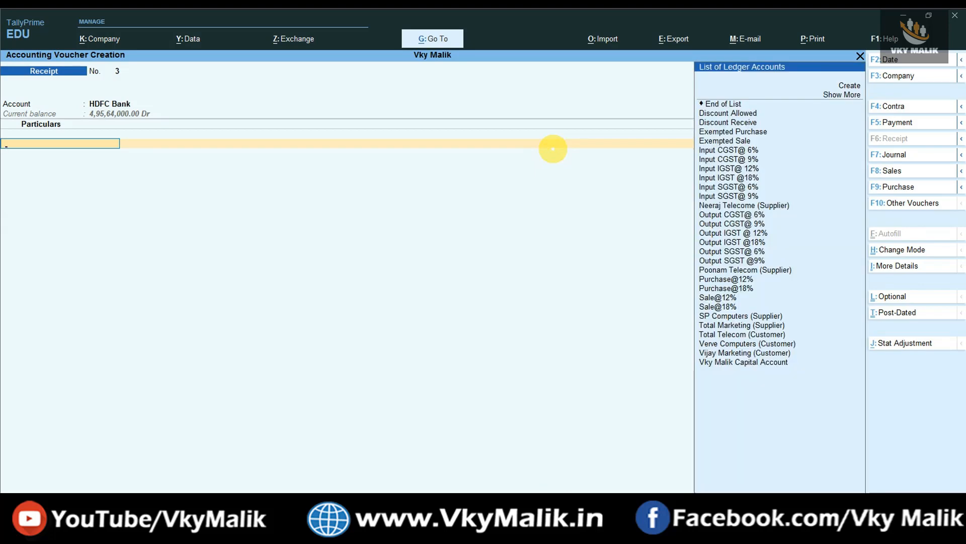
type("Ver")
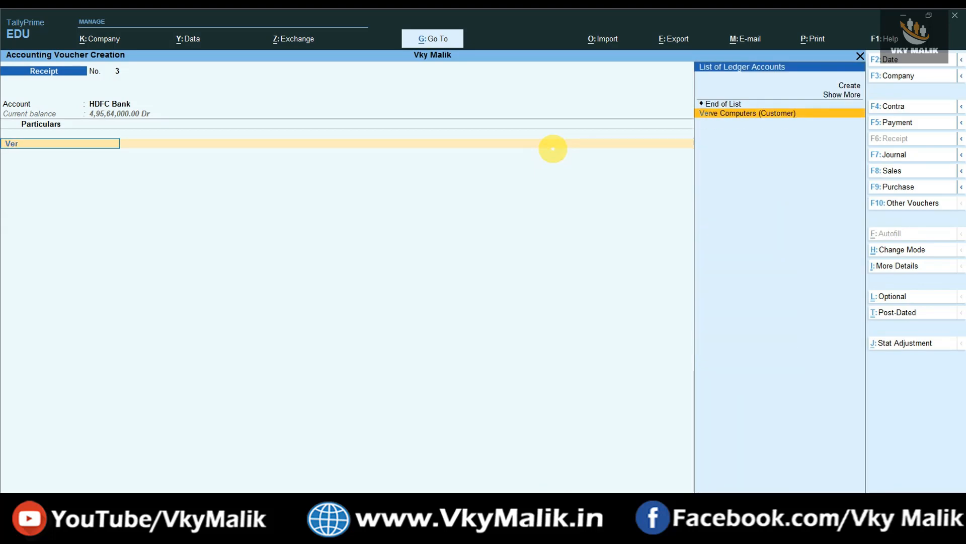
key("Return")
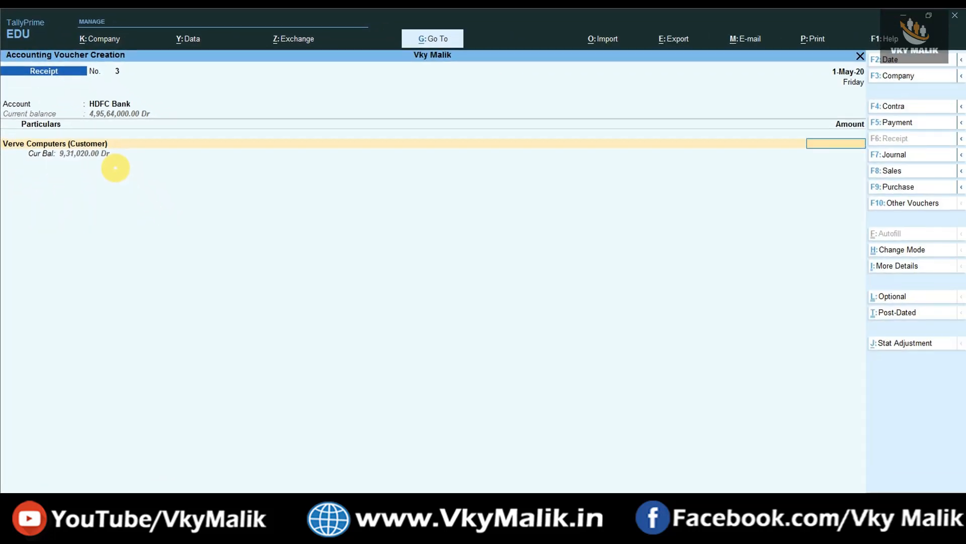
type("141600")
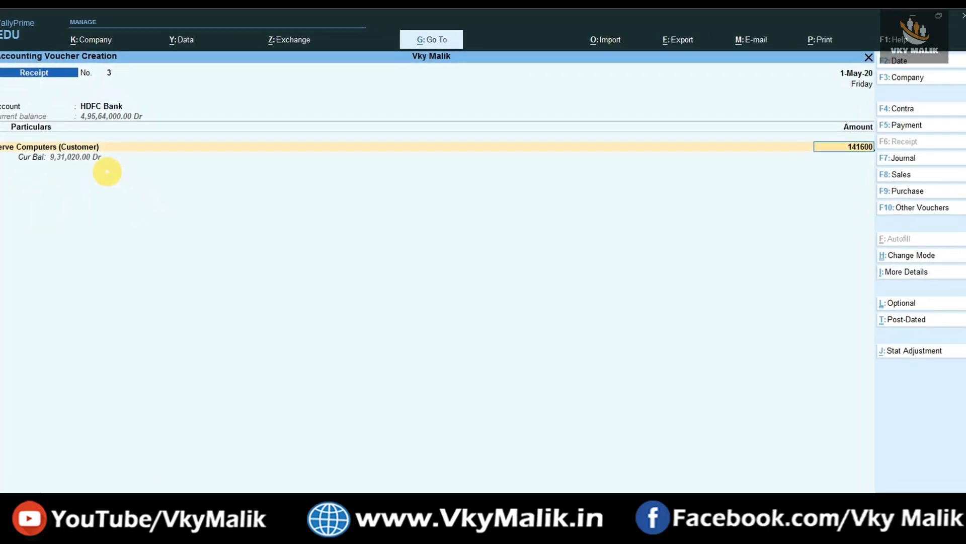
key("Return")
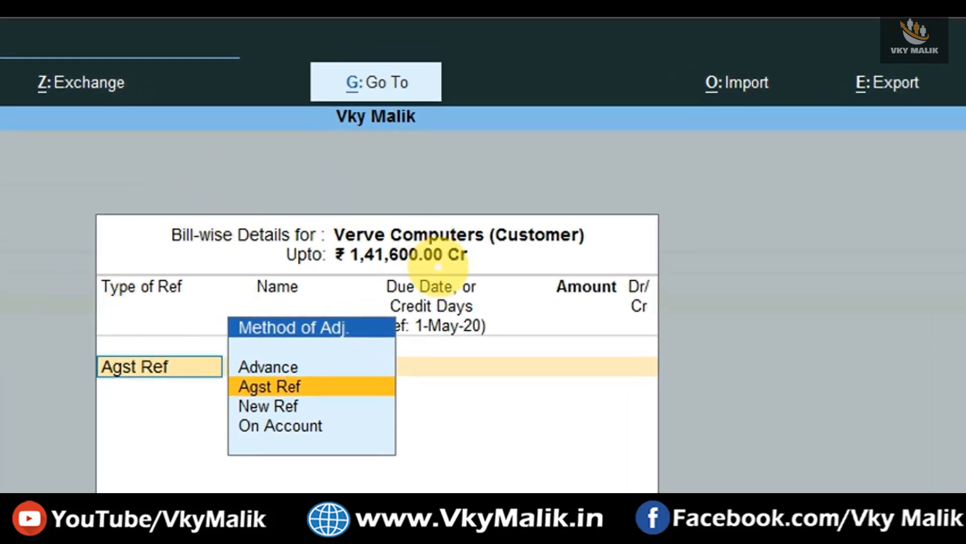
Allocate the full 1,41,600 credit as Agst Ref against Verve Computers' pending bill 4
key("Return")
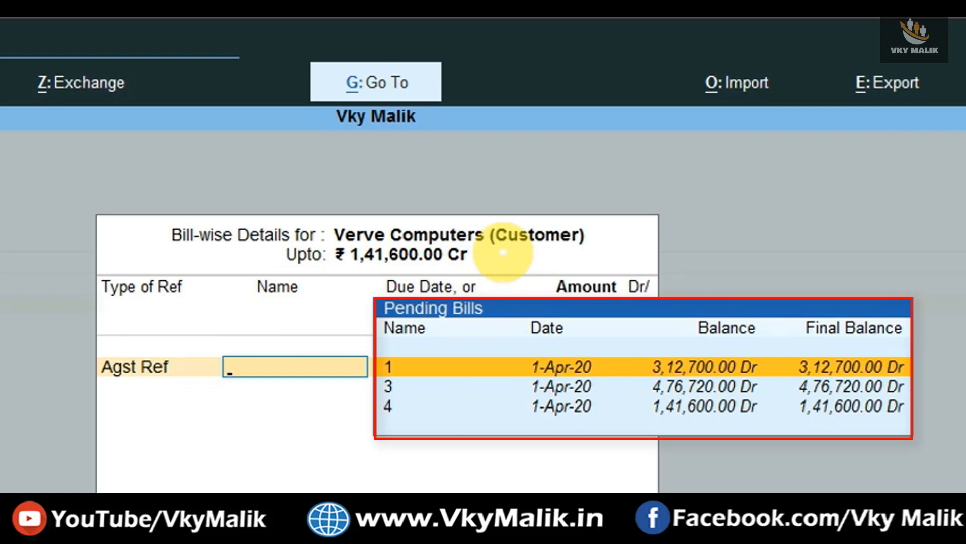
key("Down")
key("Down")
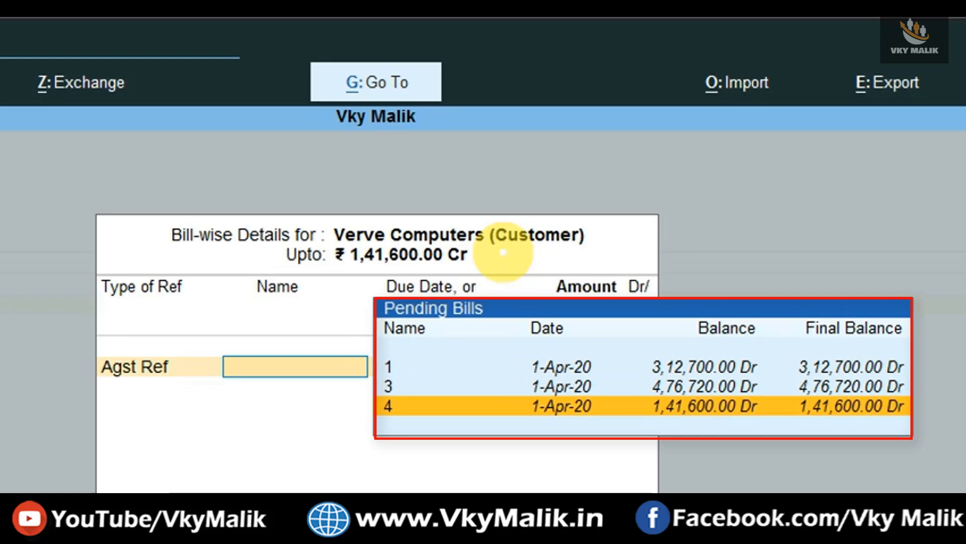
key("Return")
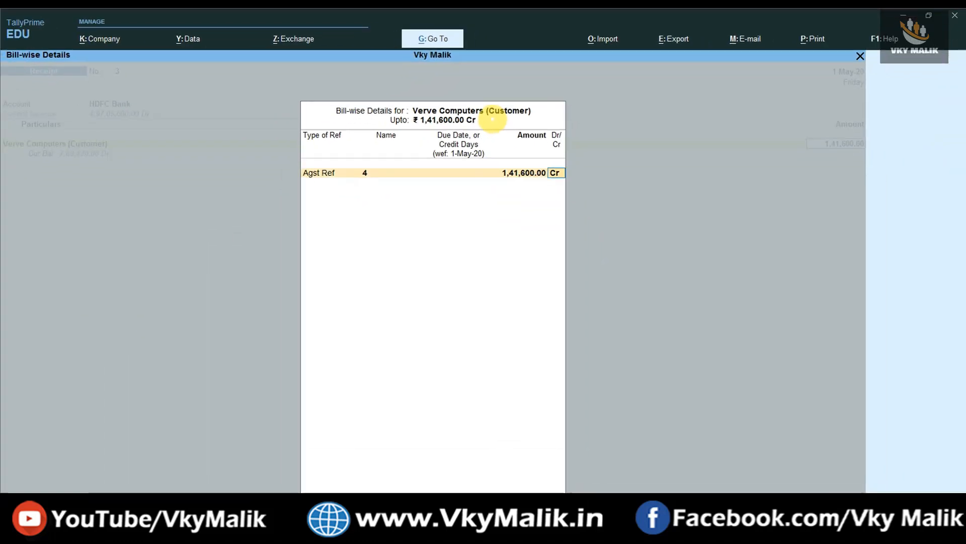
key("Return")
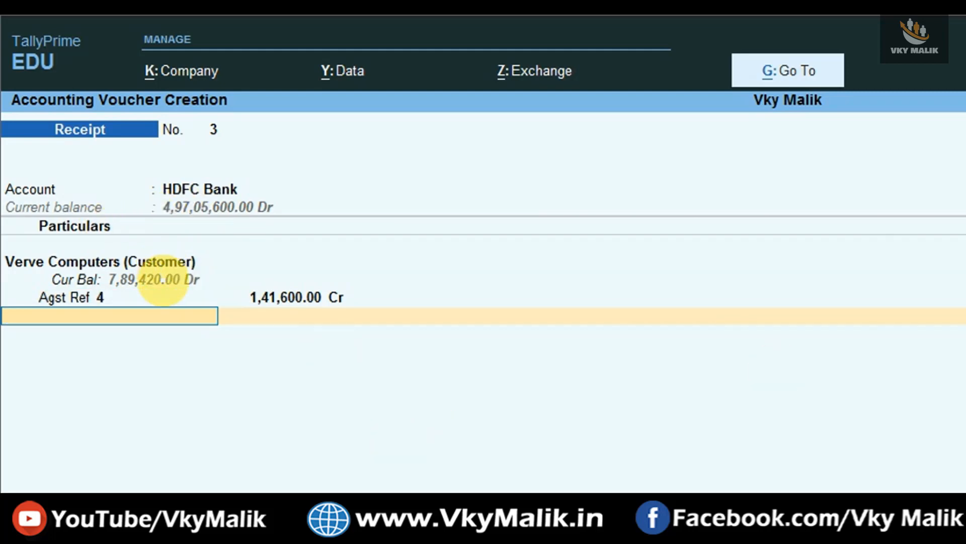
Accept the HDFC Bank allocation as Cheque/DD without an instrument number and save the Verve Computers receipt voucher
key("Return")
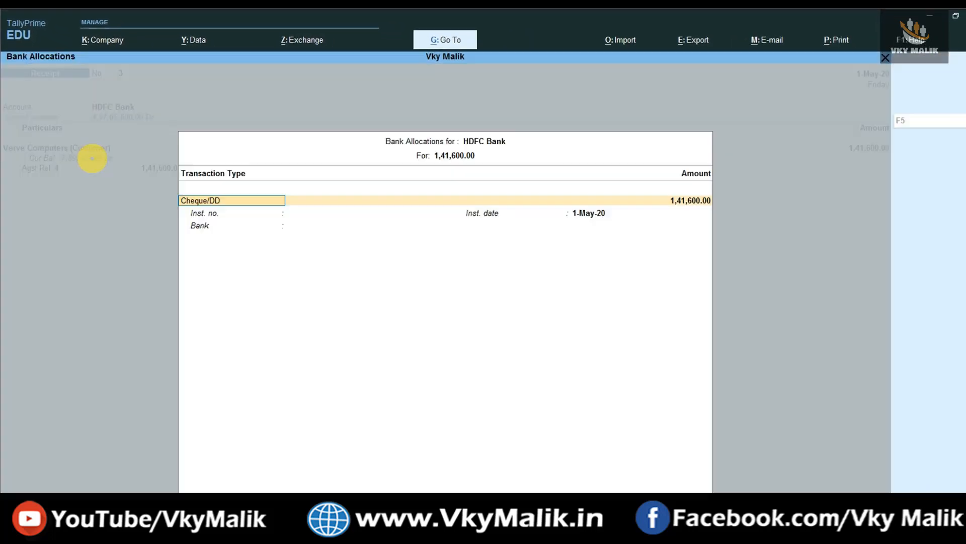
key("Return")
key("Return")
key("Return")
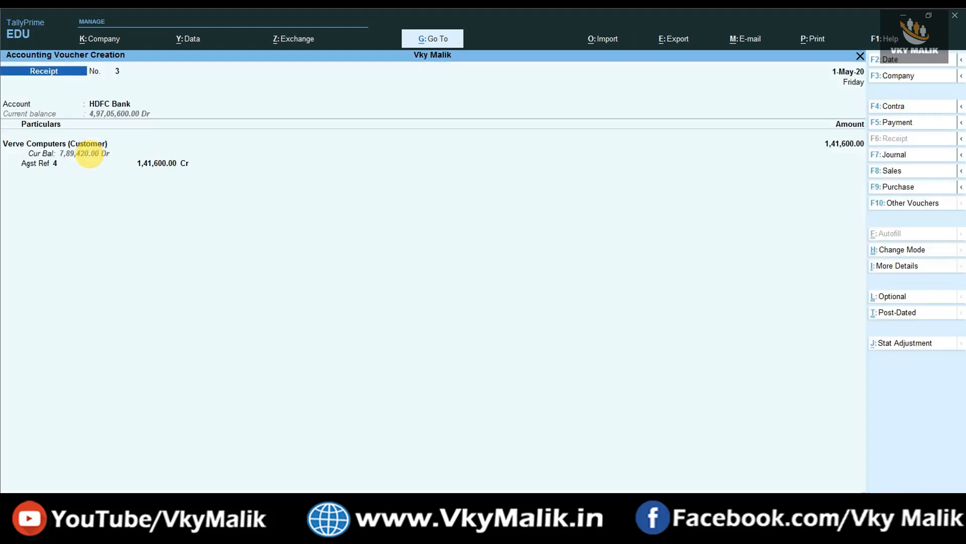
key("Return")
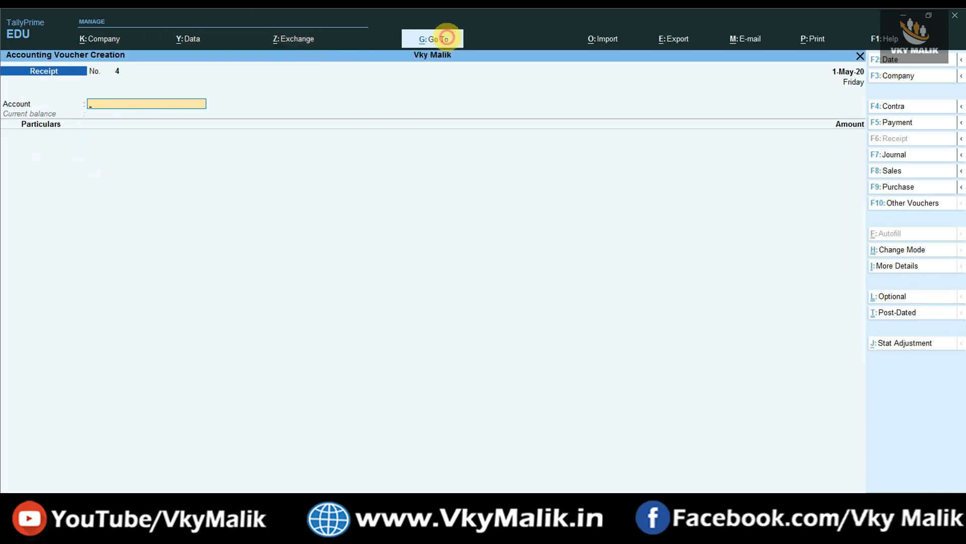
Reopen the Bills Receivable report and check the remaining bills of Verve Computers and Total Telecom
left_click(447, 38)
type("Bil")
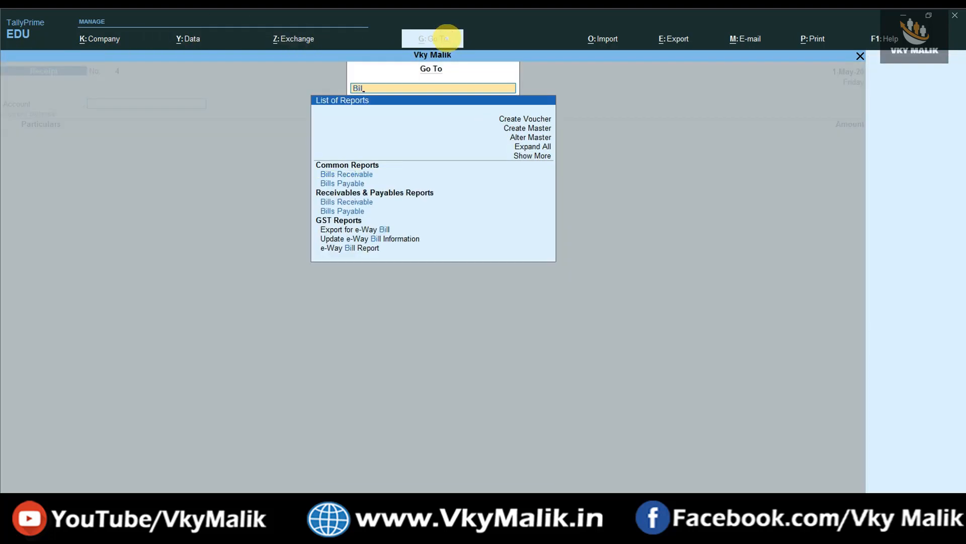
key("Return")
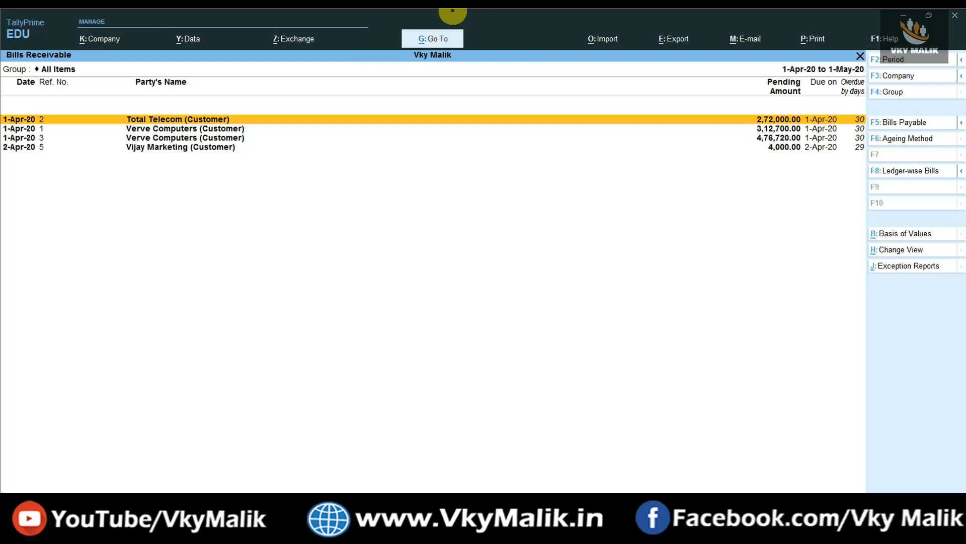
left_click(142, 129)
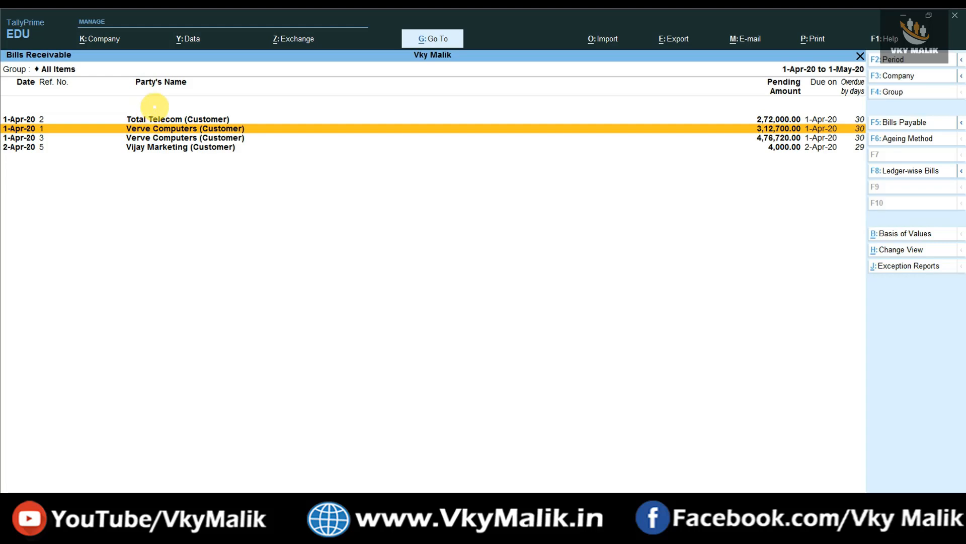
left_click(355, 133)
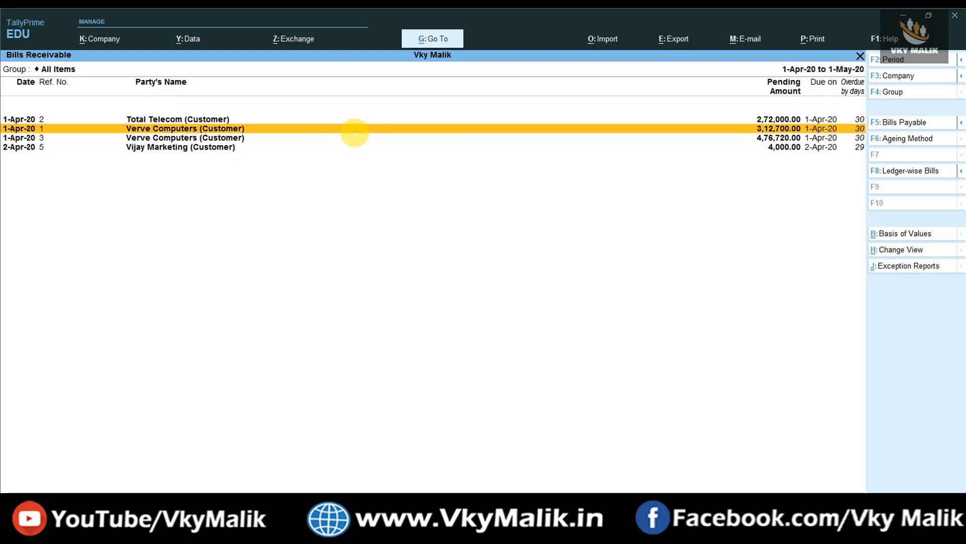
left_click(357, 137)
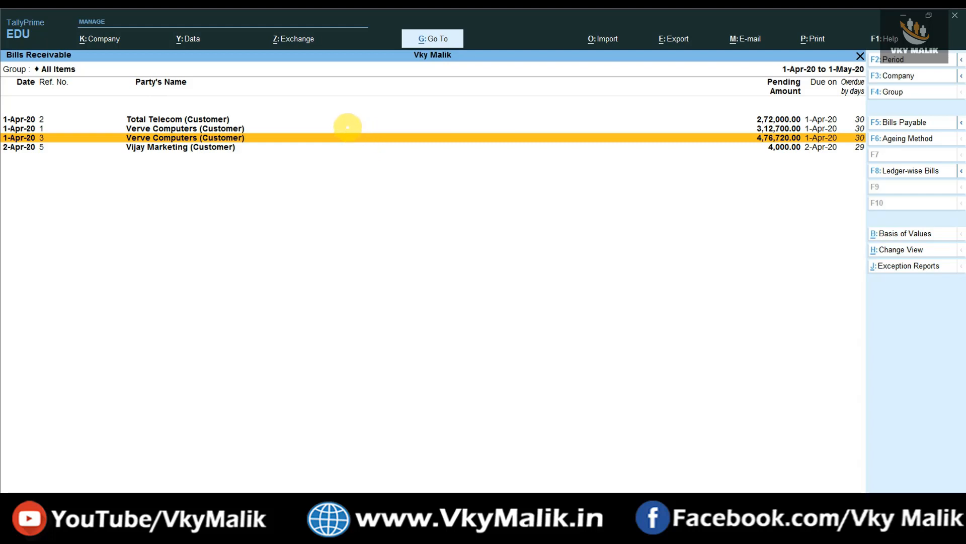
left_click(344, 120)
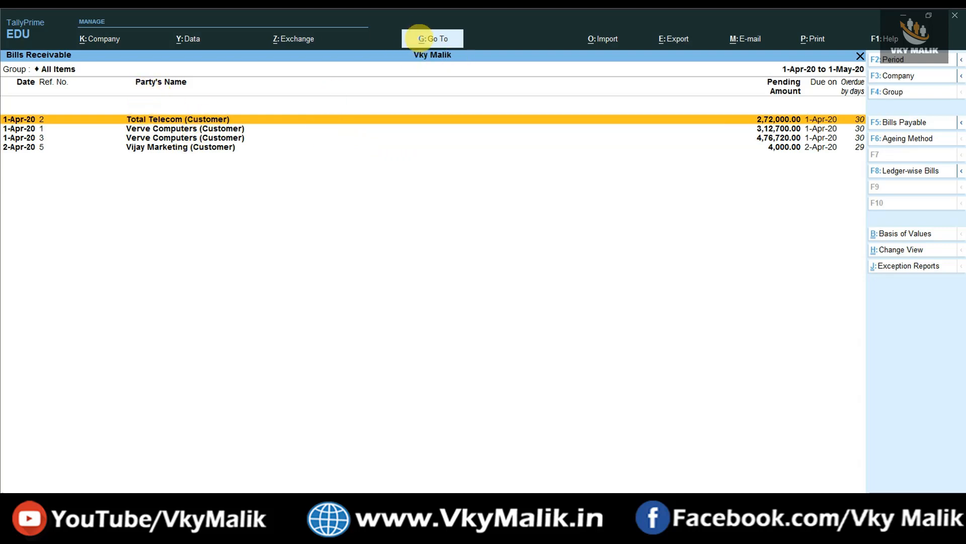
Open the Ledger Vouchers report for Total Telecom (Customer)
left_click(420, 37)
type("Ledger")
key("Return")
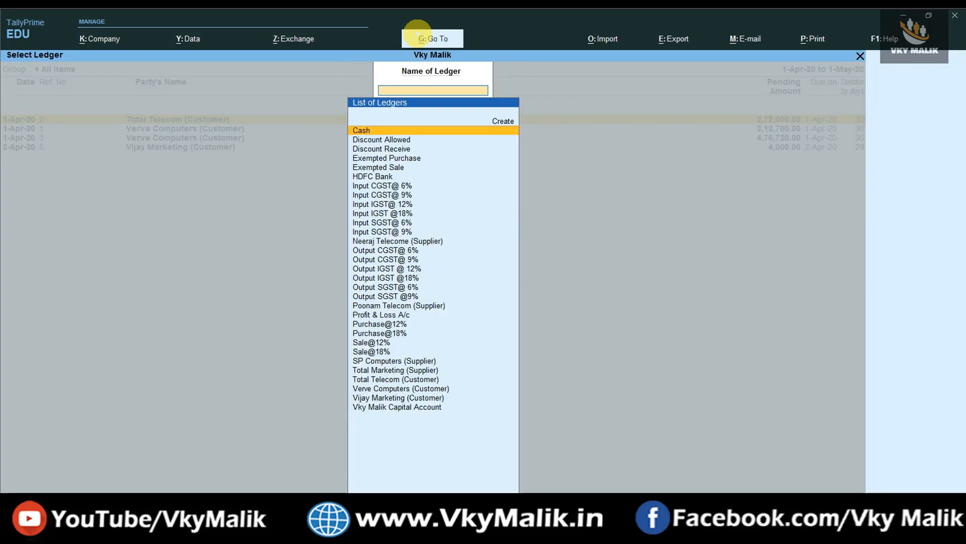
type("Total")
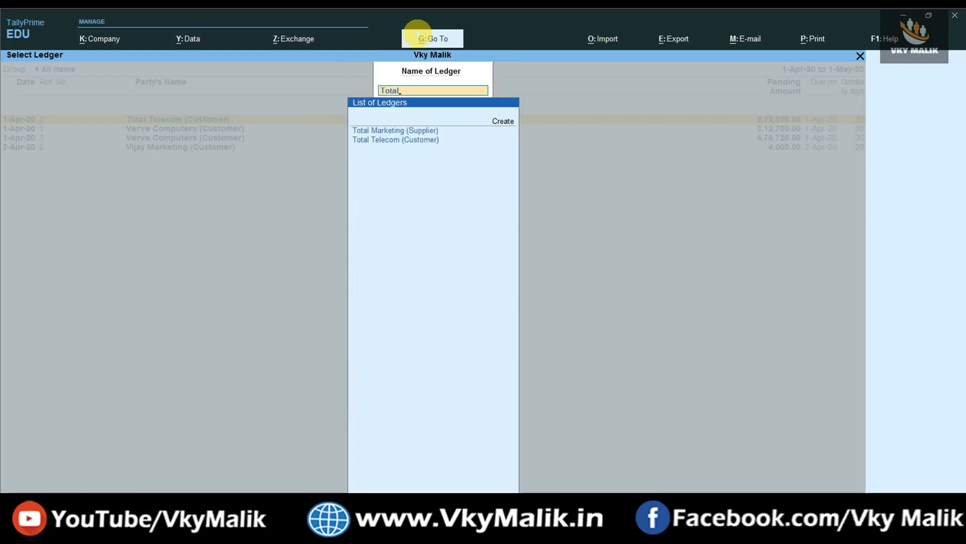
key("Down")
key("Return")
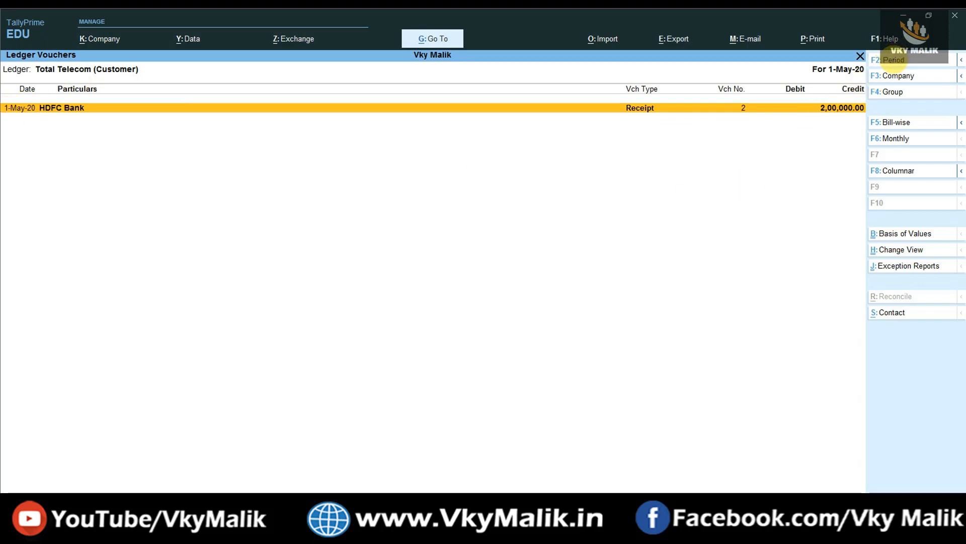
Clear both period dates of the Total Telecom (Customer) ledger report to show the full period, and check its HDFC Bank receipt
left_click(894, 60)
key("BackSpace")
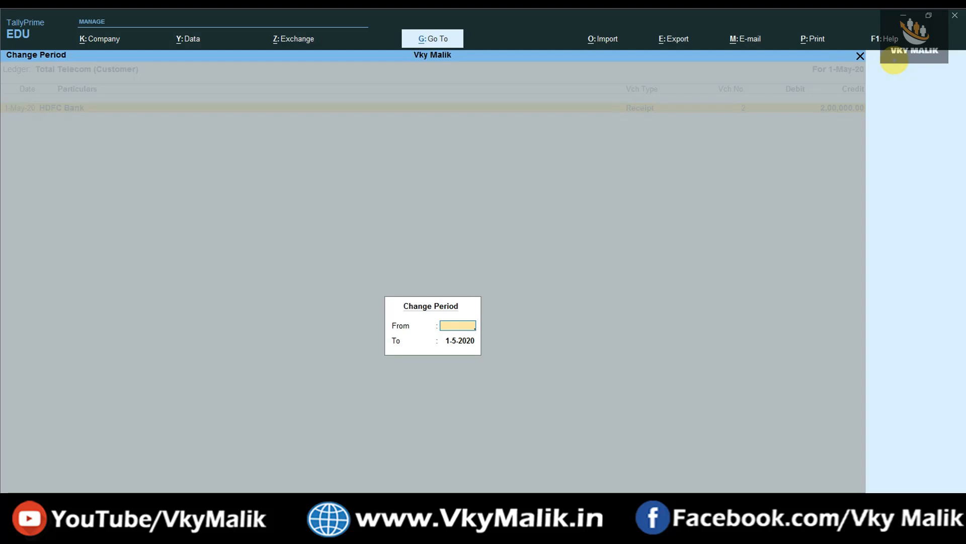
key("Return")
key("BackSpace")
key("BackSpace")
key("BackSpace")
key("BackSpace")
key("BackSpace")
key("BackSpace")
key("BackSpace")
key("BackSpace")
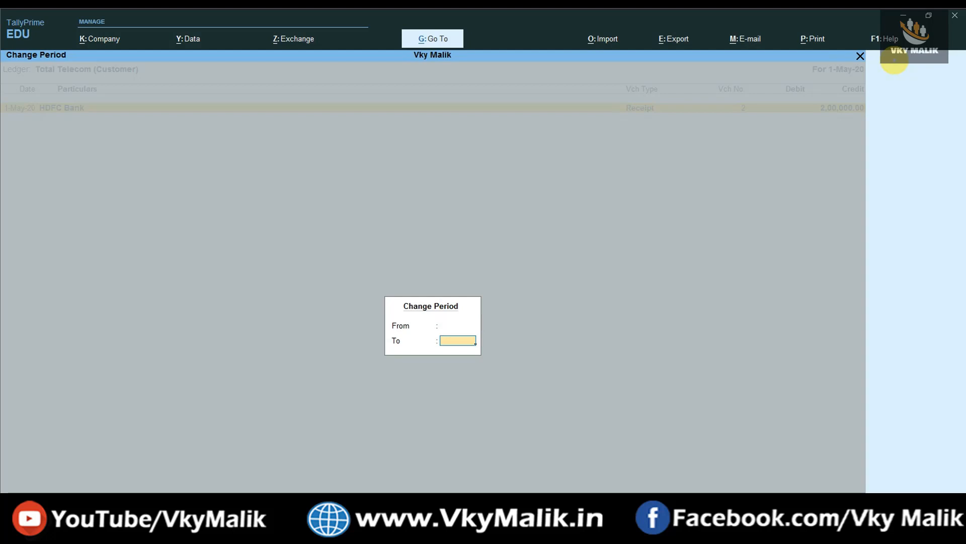
key("Return")
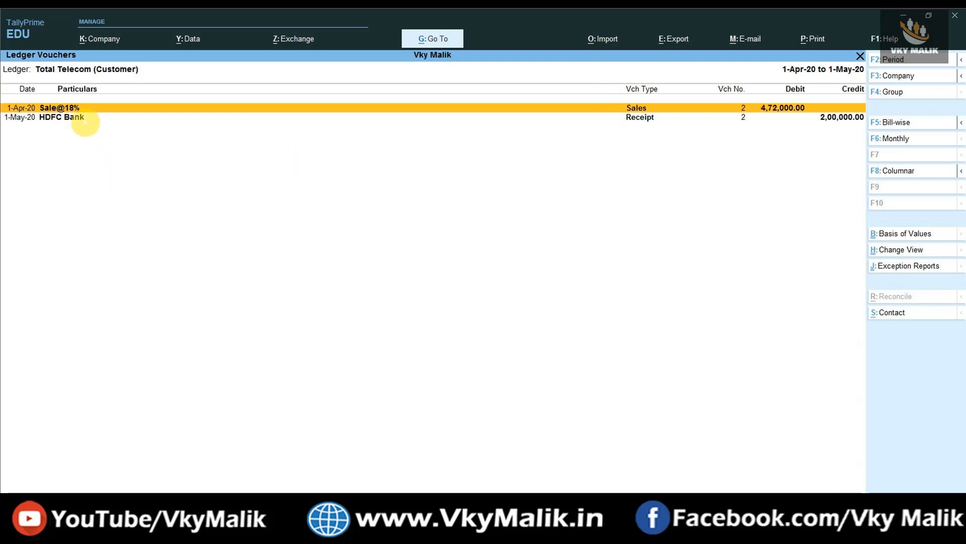
left_click(88, 117)
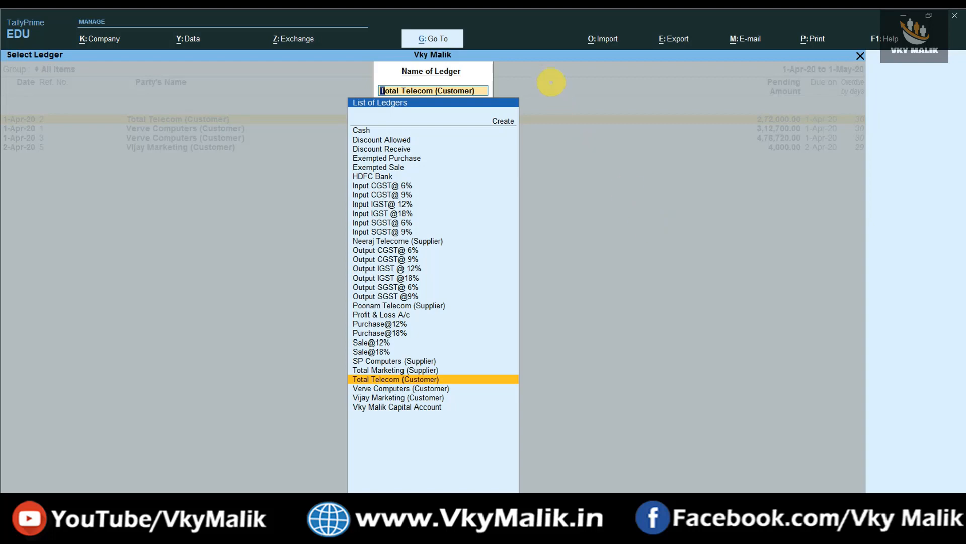
Open the Ledger Vouchers report for Verve Computers (Customer) and clear both period dates to show the full period
type("Verve")
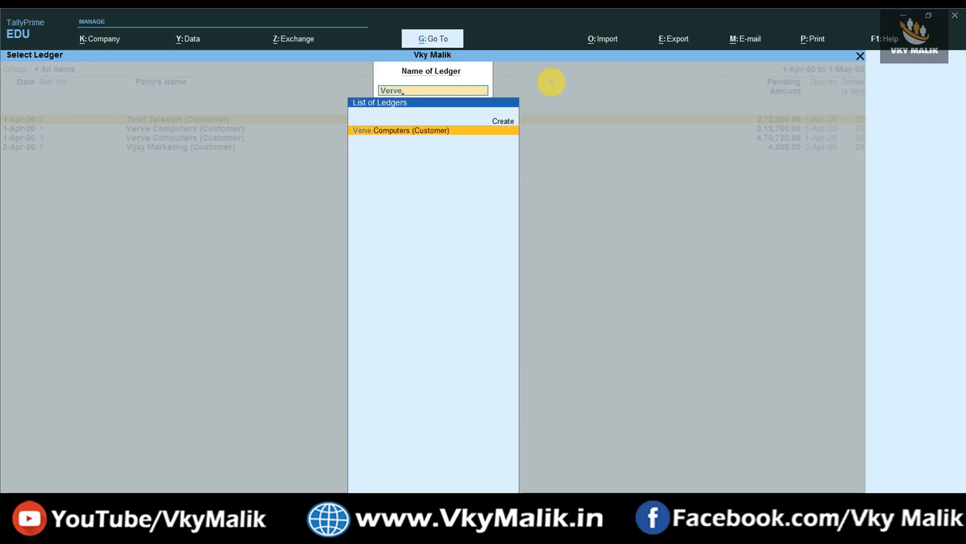
key("Return")
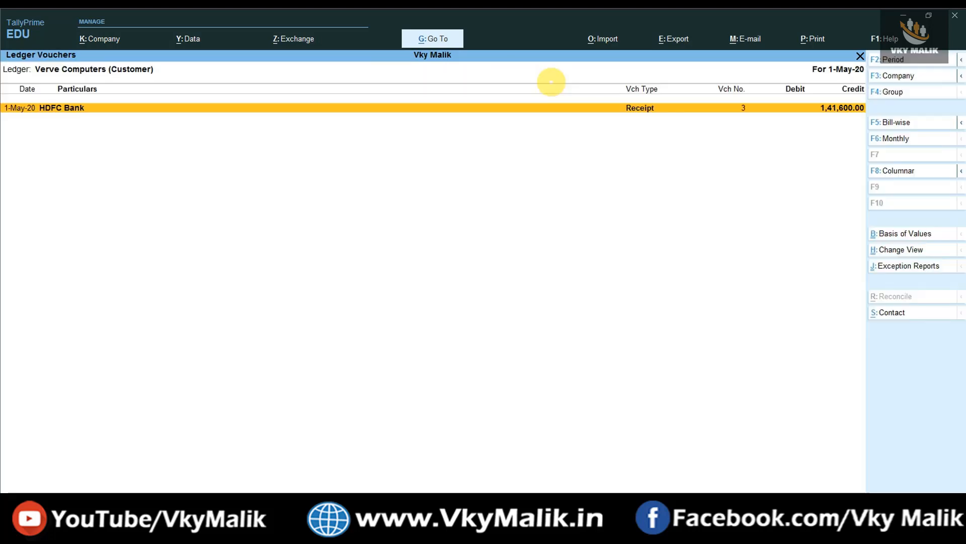
key("F2")
key("BackSpace")
key("Return")
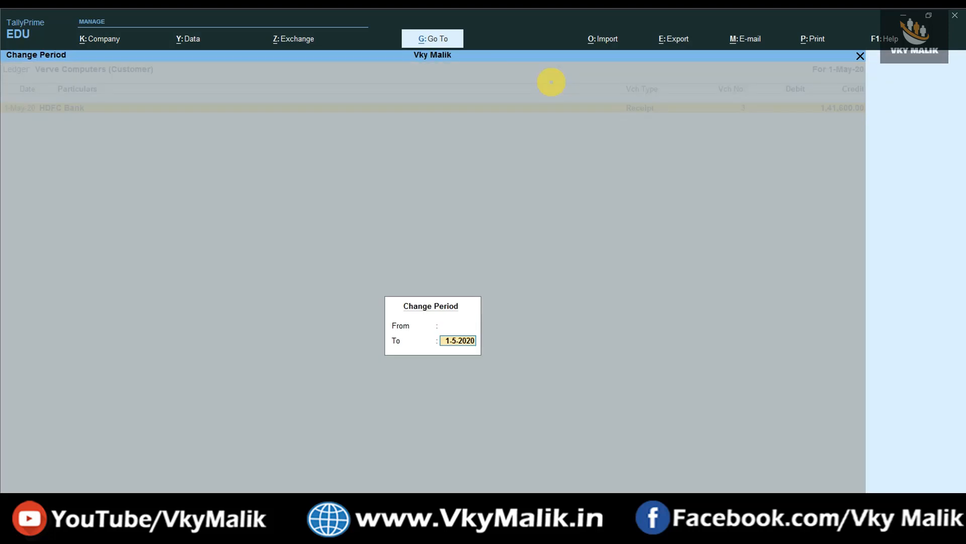
key("BackSpace")
key("Return")
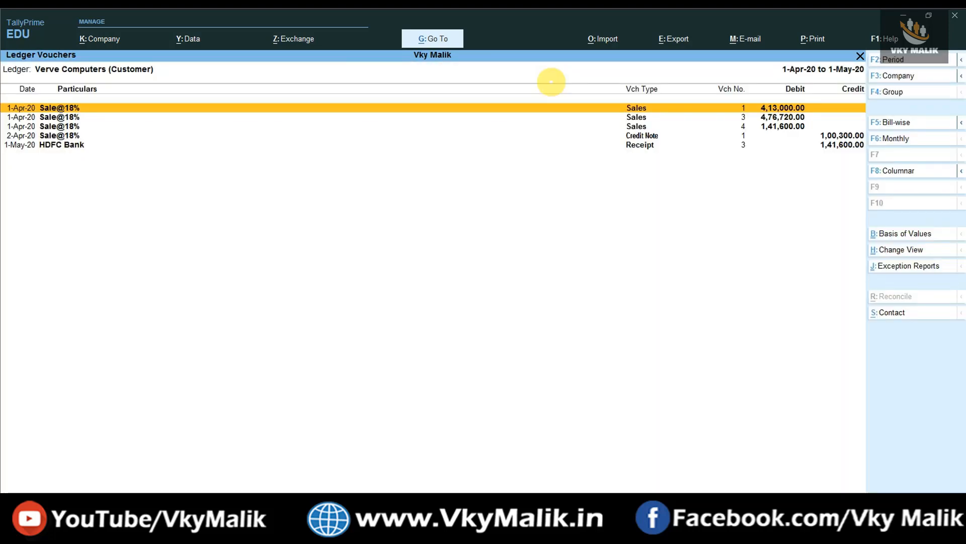
Examine the sales, credit note and HDFC Bank receipt entries in the Verve Computers ledger one by one
key("Down")
key("Down")
key("Up")
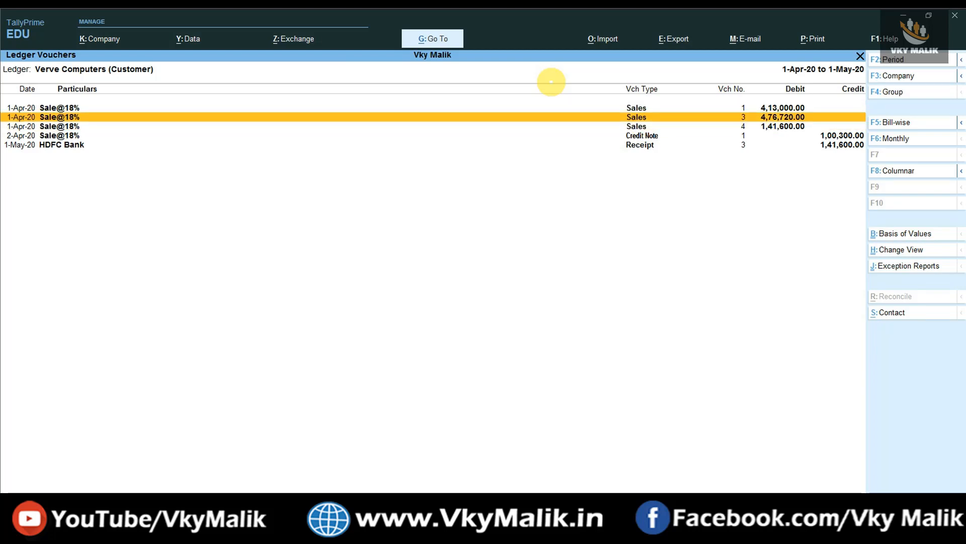
key("Up")
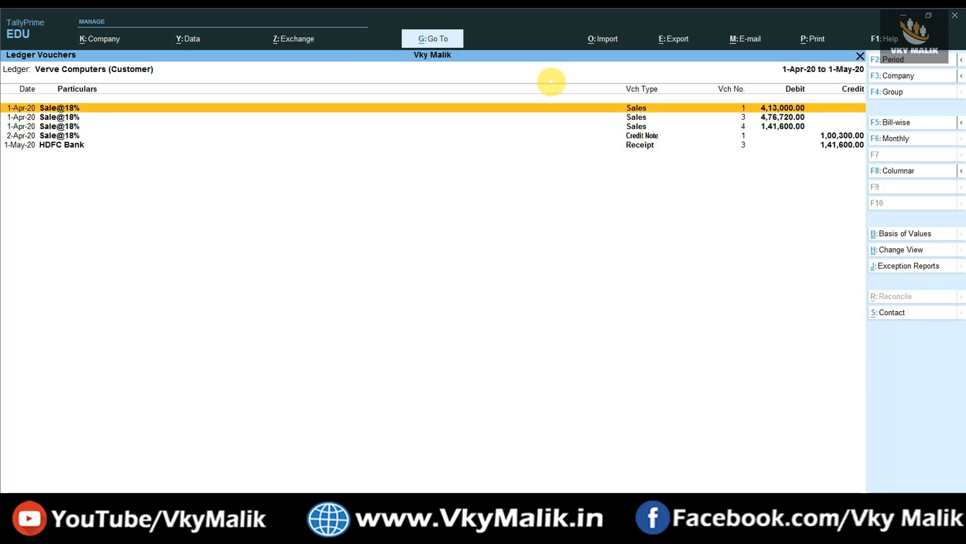
key("Down")
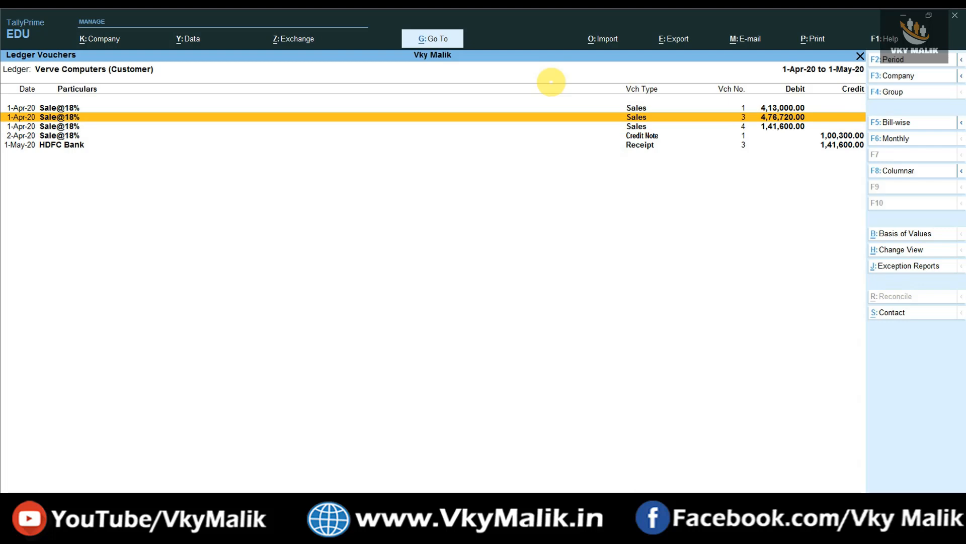
key("Down")
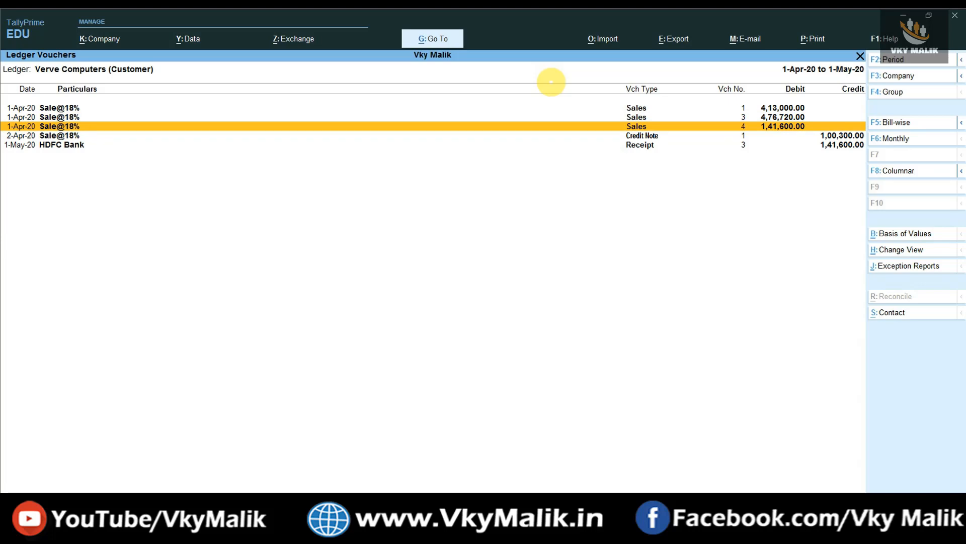
key("Down")
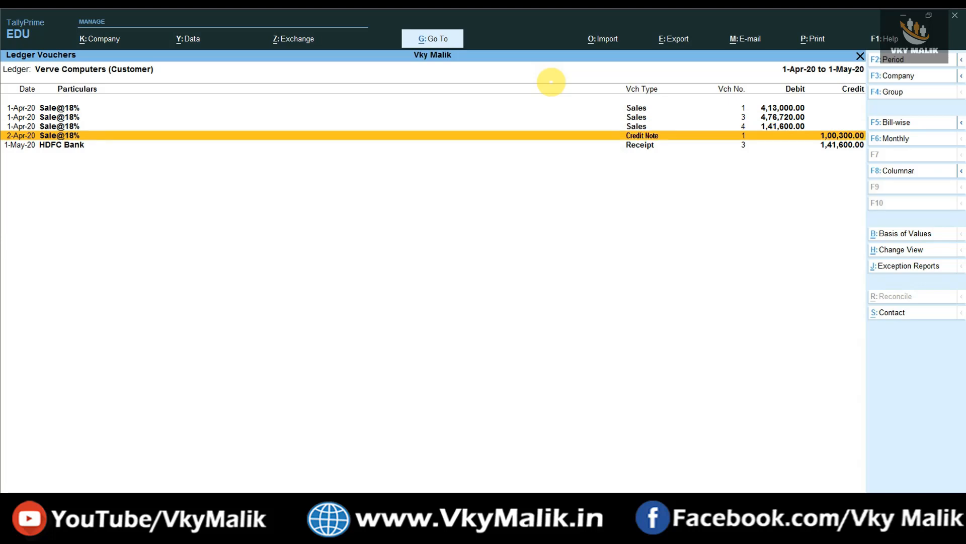
key("Down")
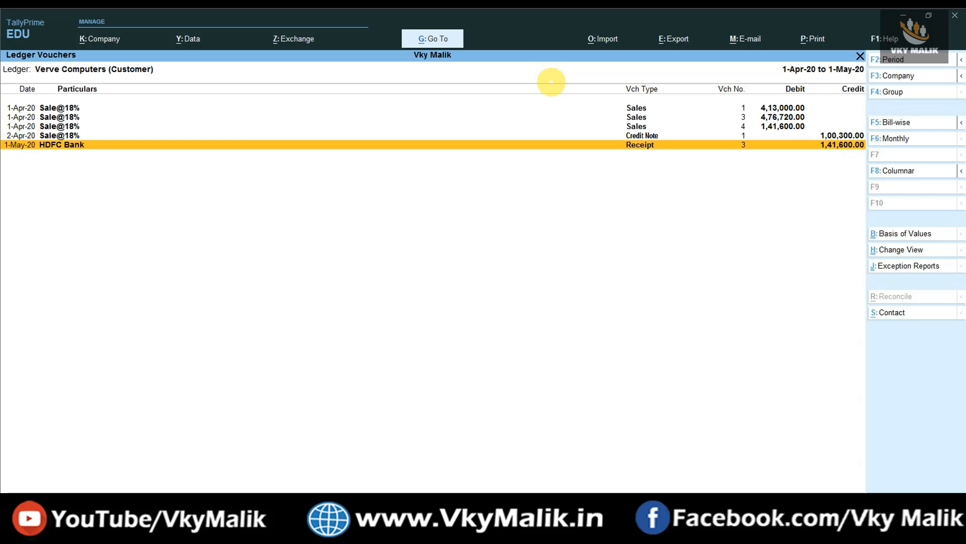
Close the Verve Computers ledger report, the ledger selection and the Bills Receivable report
key("Escape")
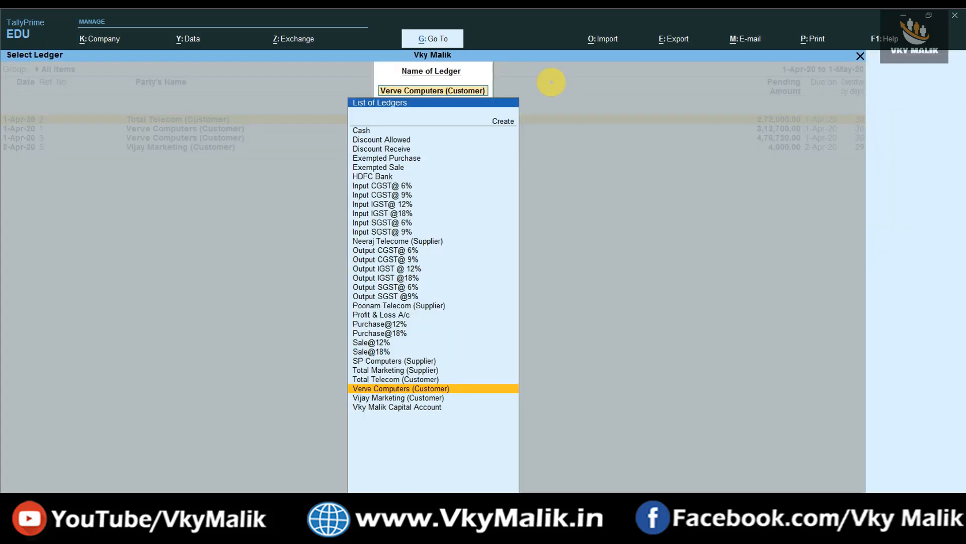
key("Escape")
key("Escape")
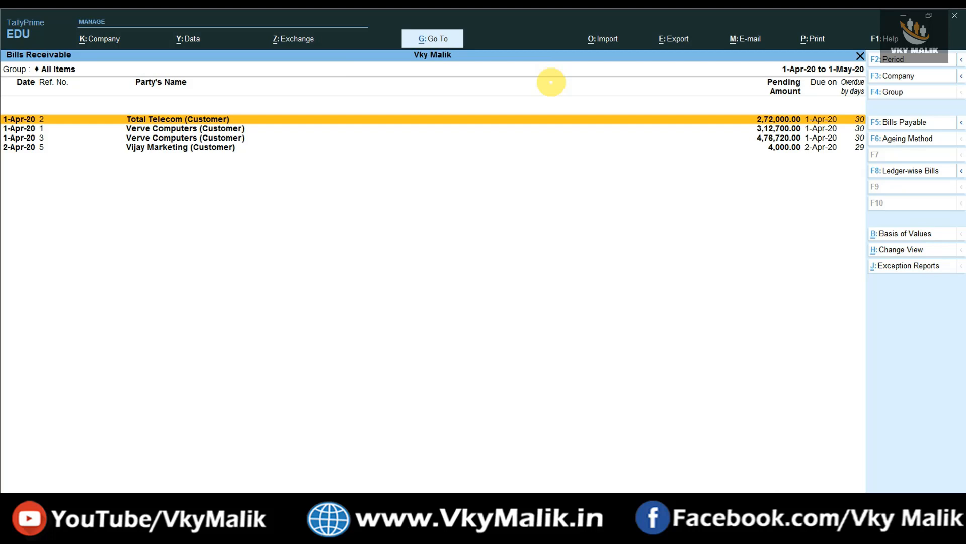
key("Escape")
key("Escape")
key("Up")
key("Up")
key("Up")
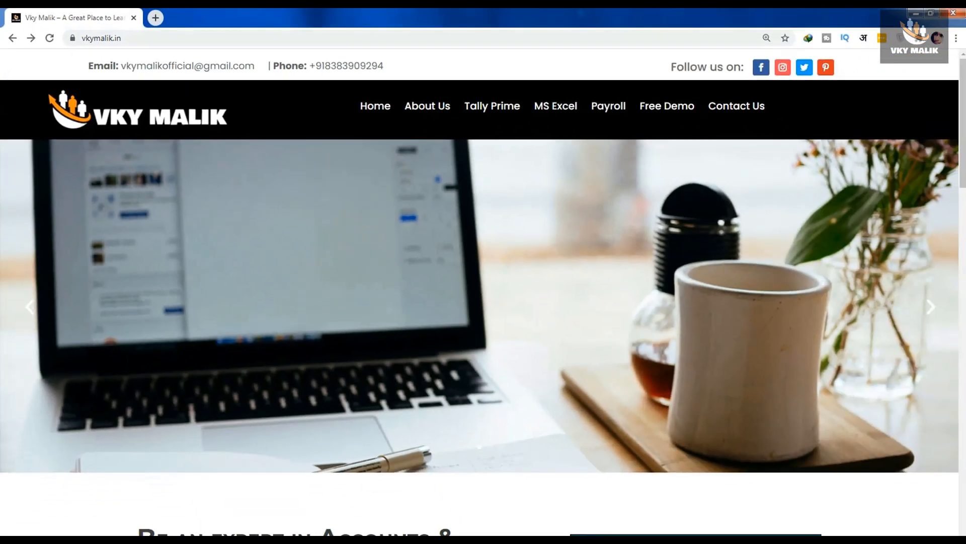
In the web browser, look through the vkymalik.in home page and the Tally Prime course page's description, prerequisites and contents
scroll(689, 432, "down", 15)
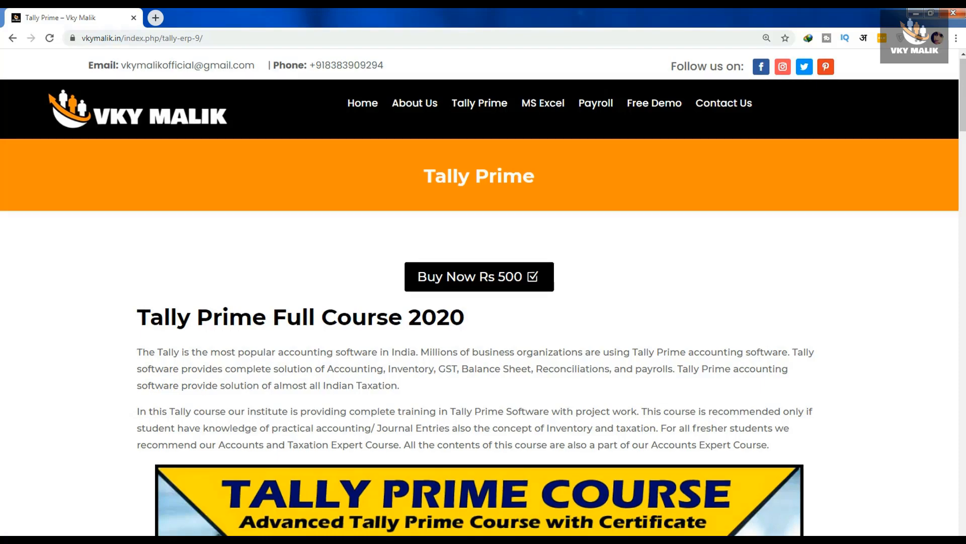
scroll(484, 302, "down", 8)
scroll(483, 292, "down", 6)
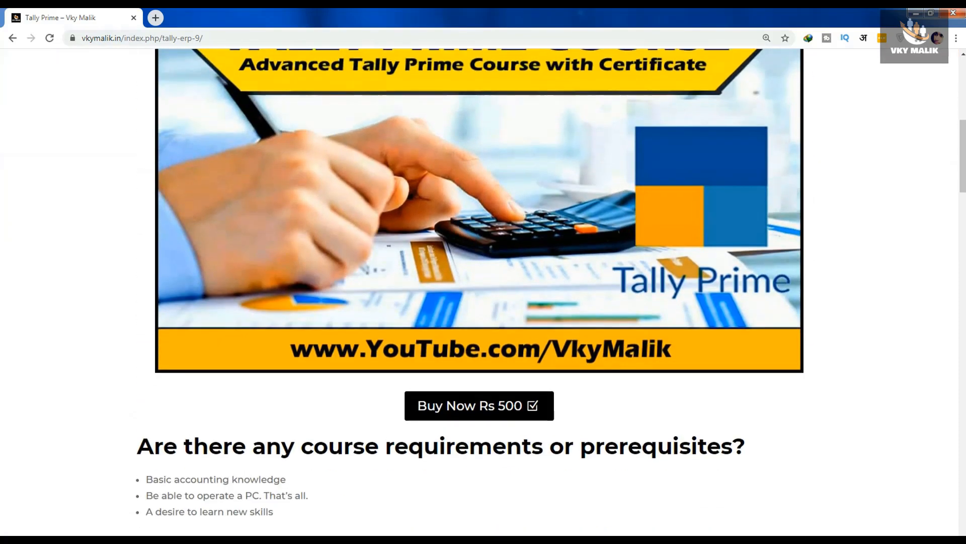
scroll(484, 292, "down", 2)
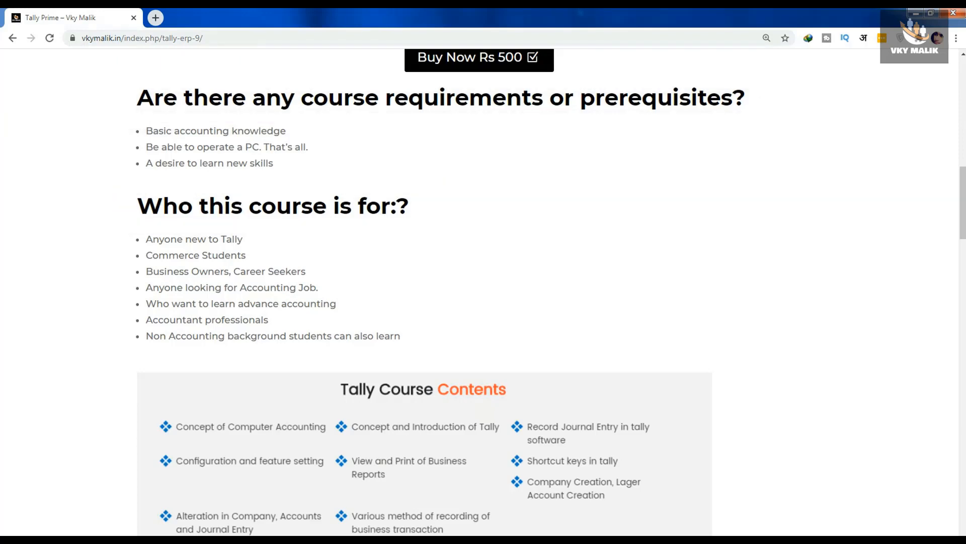
scroll(483, 291, "down", 8)
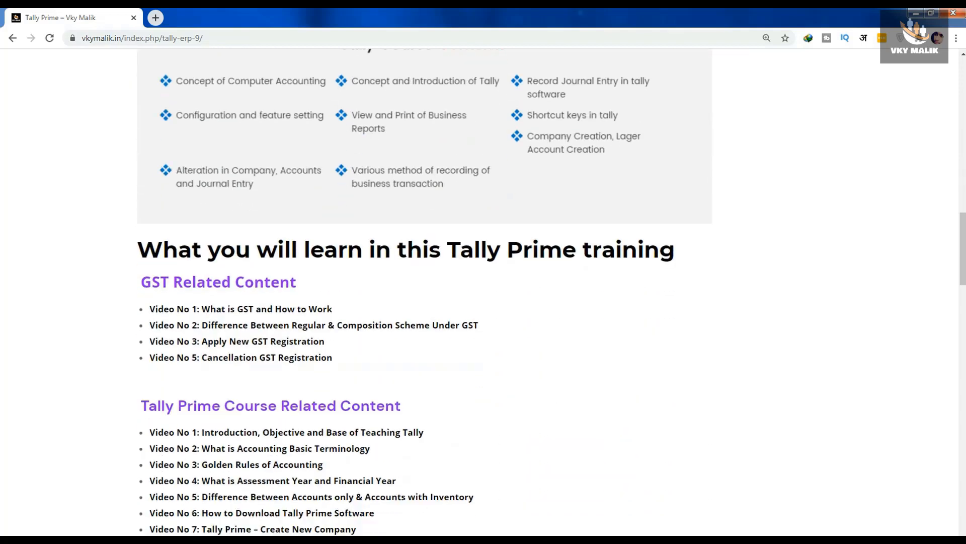
scroll(483, 292, "down", 1)
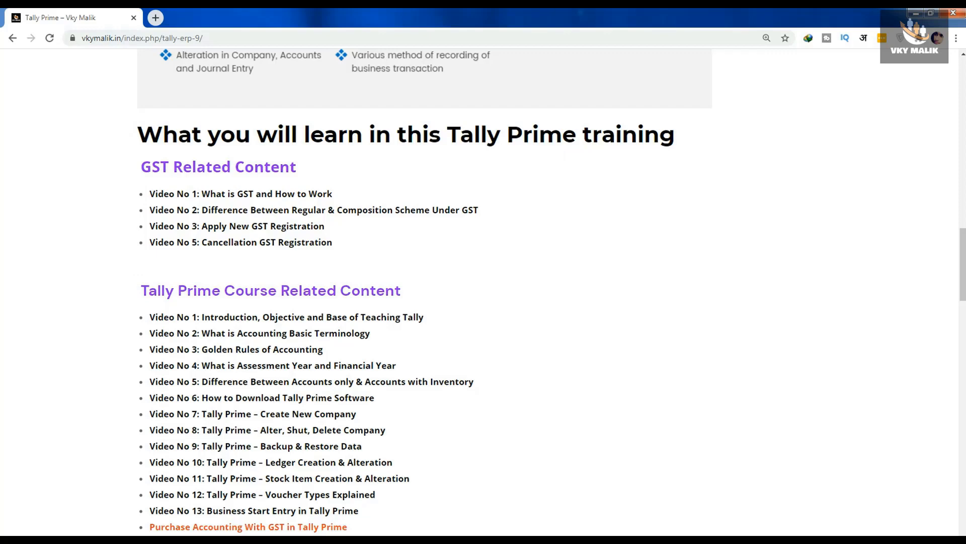
scroll(483, 292, "down", 1)
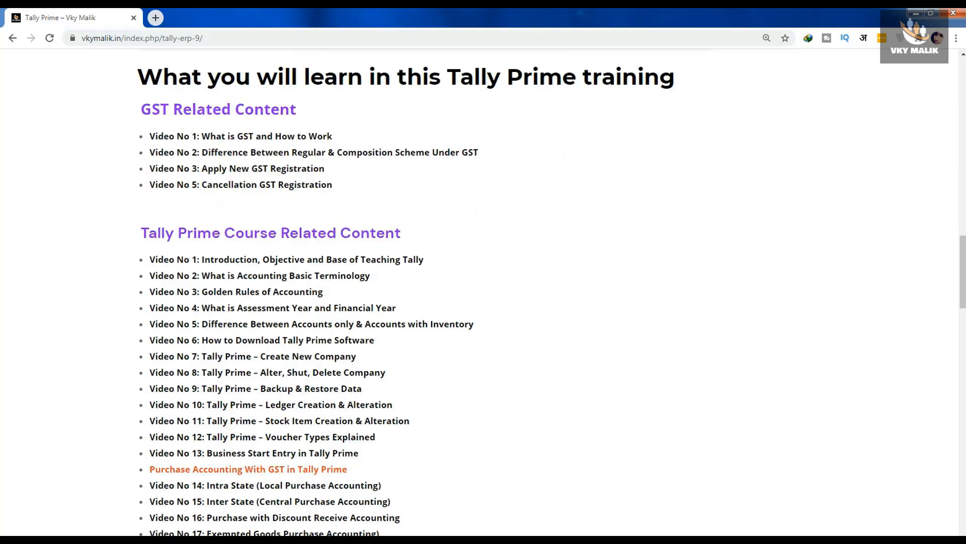
Review the Tally Prime course's video list, completion certificate sample and free demo classes, and return to the list of topics
scroll(483, 292, "down", 3)
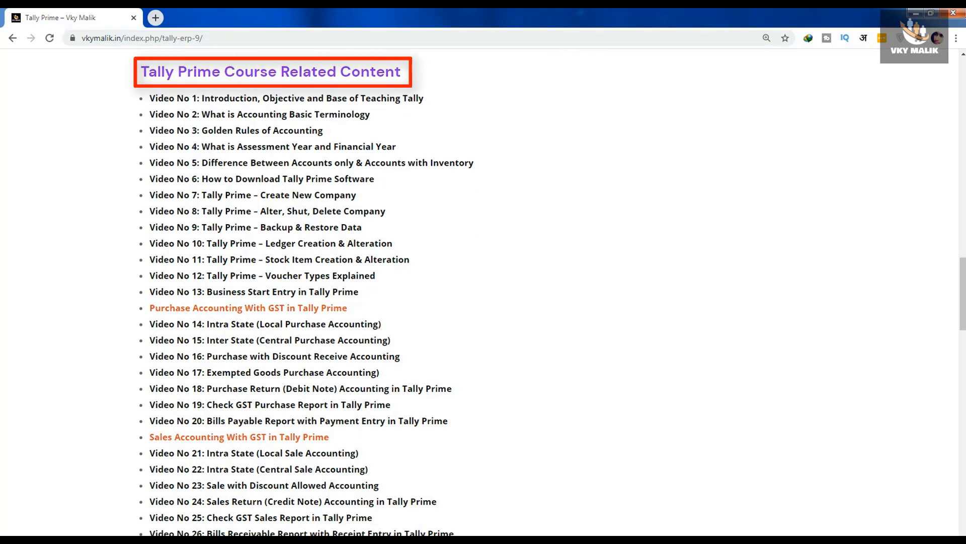
scroll(483, 292, "down", 5)
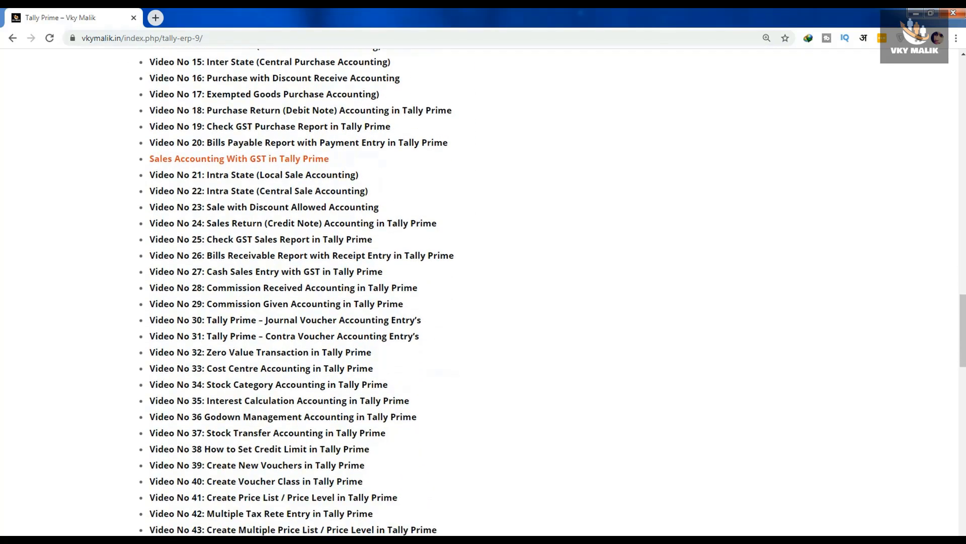
scroll(483, 292, "down", 8)
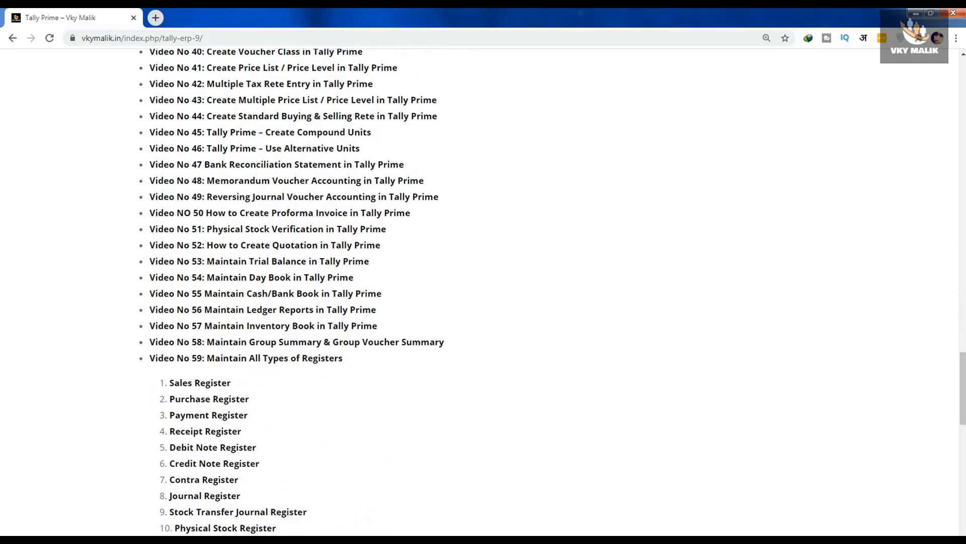
scroll(483, 292, "down", 4)
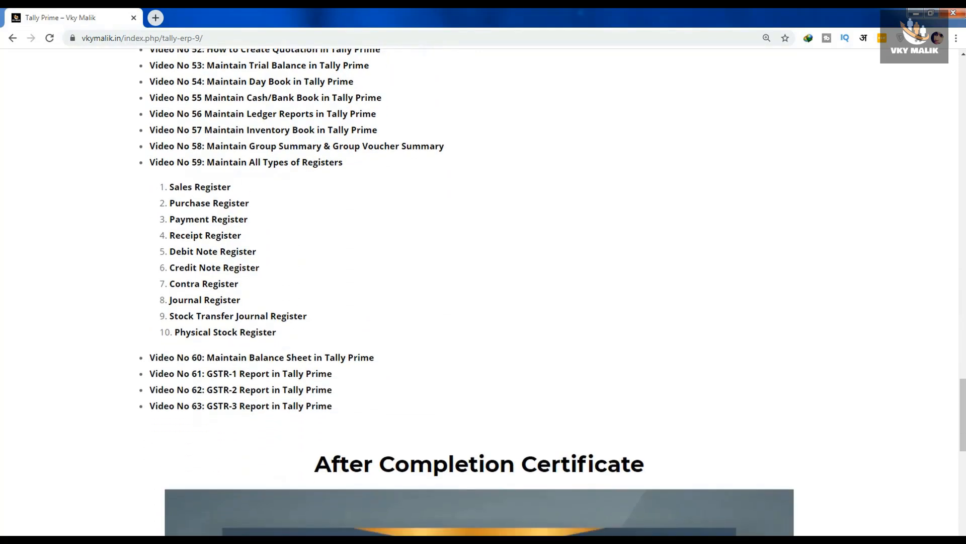
scroll(483, 292, "down", 4)
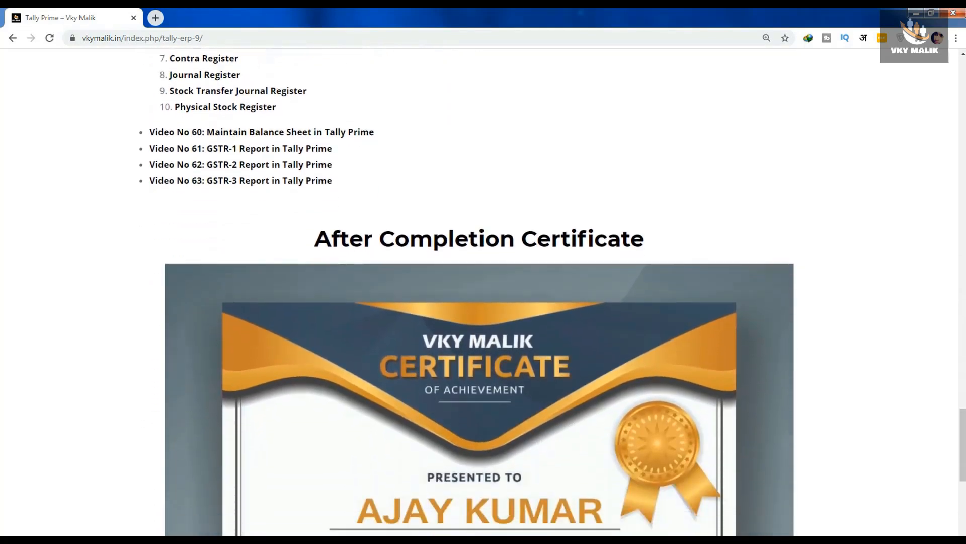
scroll(483, 292, "down", 3)
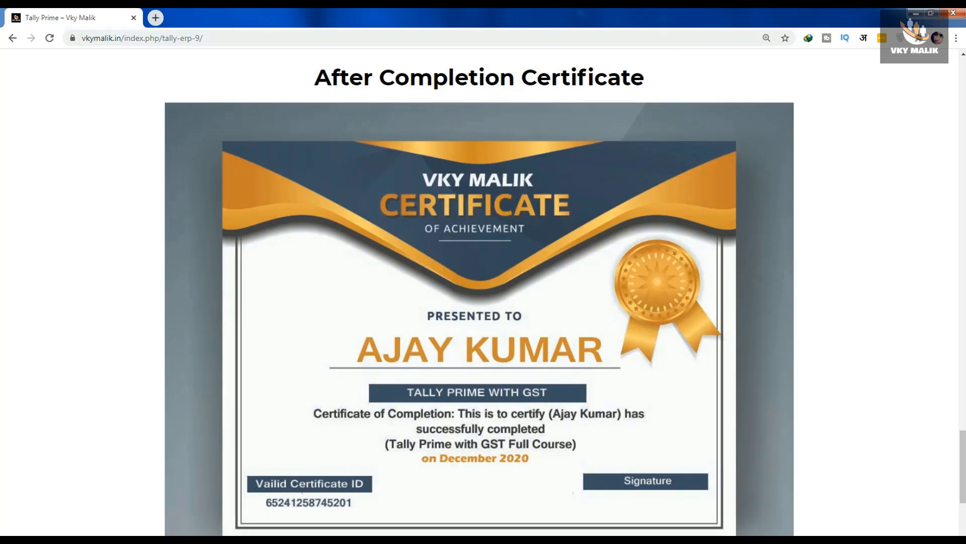
scroll(293, 400, "down", 10)
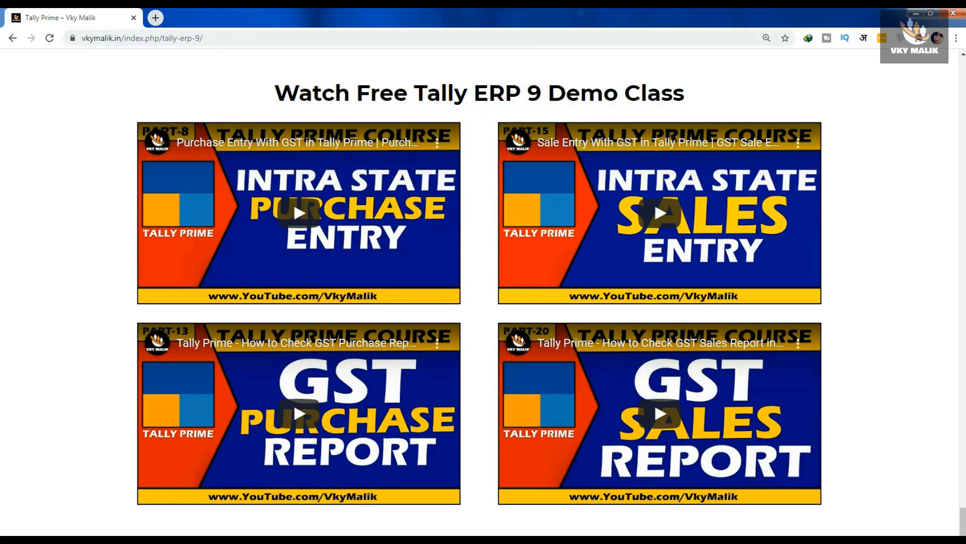
scroll(479, 291, "up", 10)
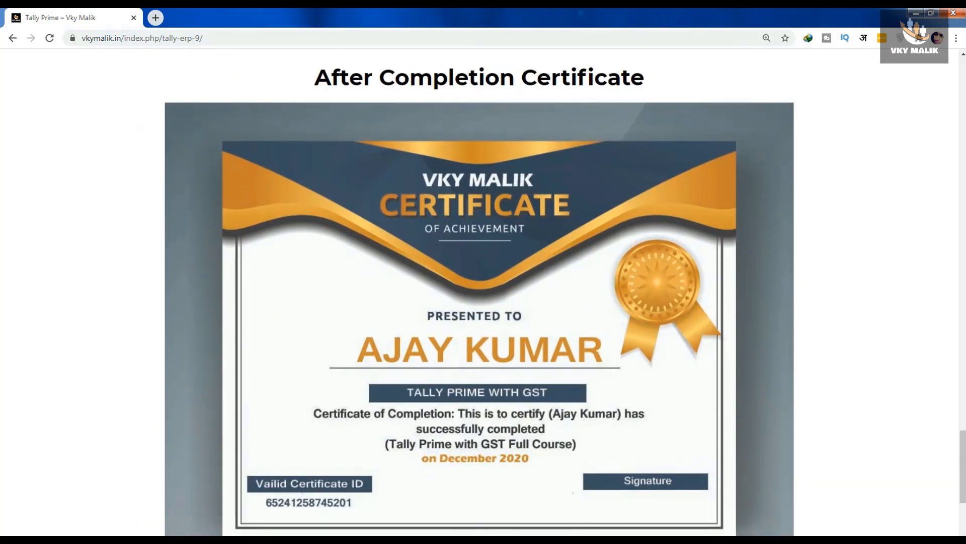
scroll(479, 292, "up", 20)
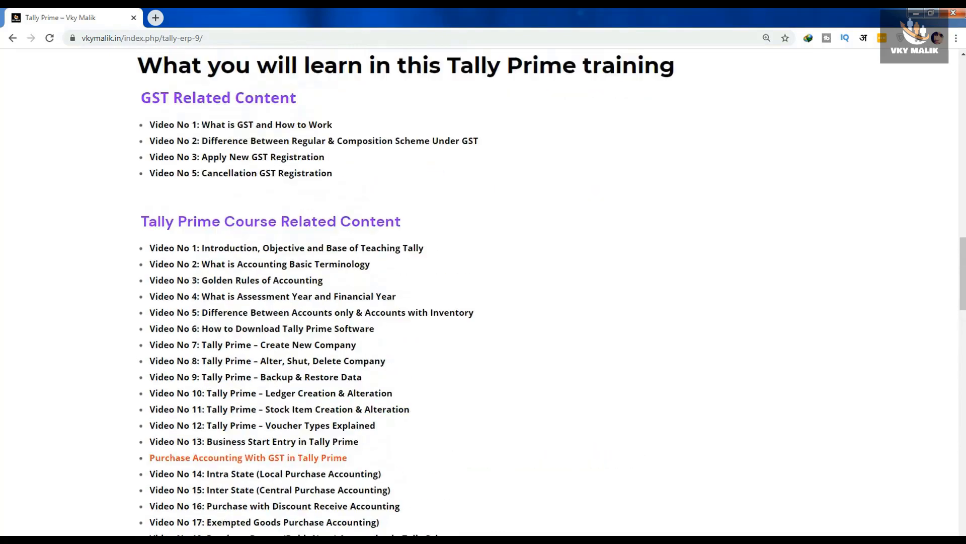